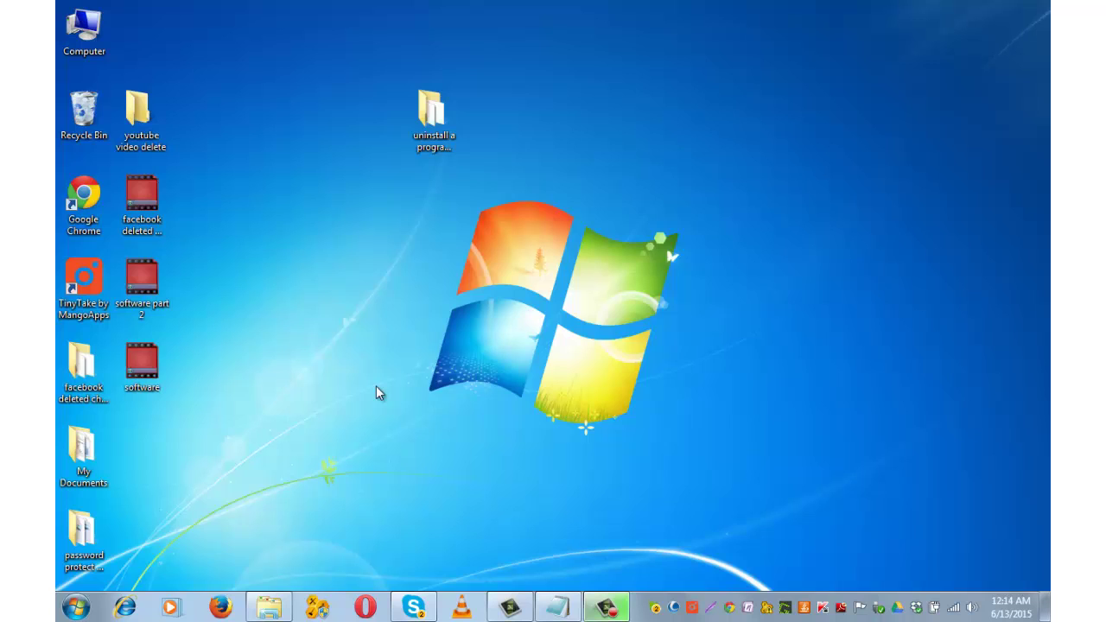
Step: Create a desktop folder named 'test folder' and open it in a maximized window
left_click(432, 143)
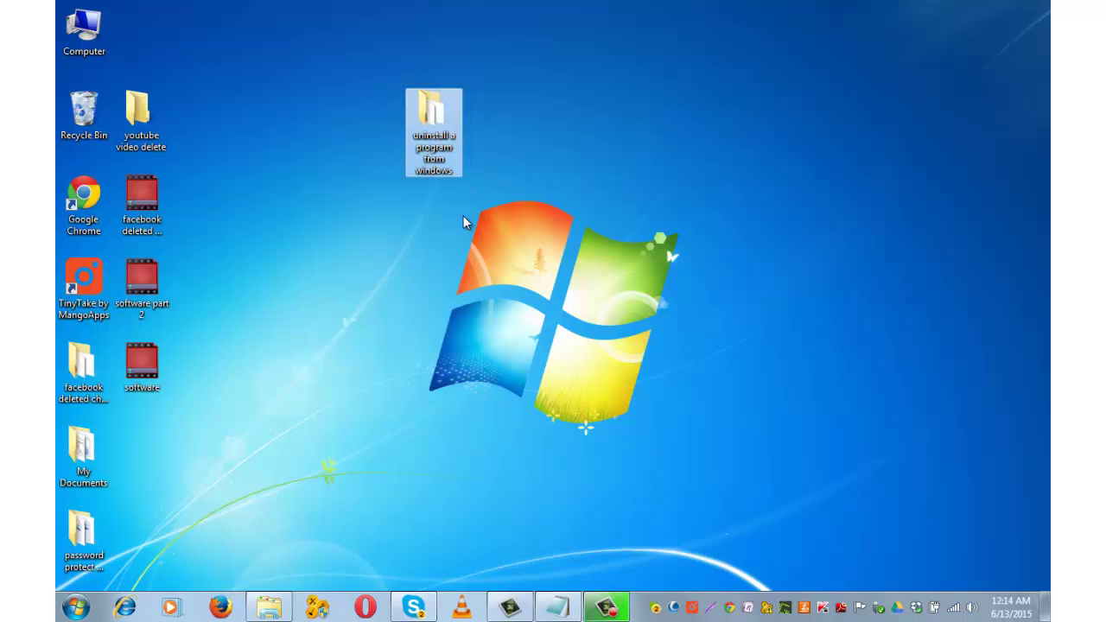
right_click(463, 217)
mouse_move(501, 363)
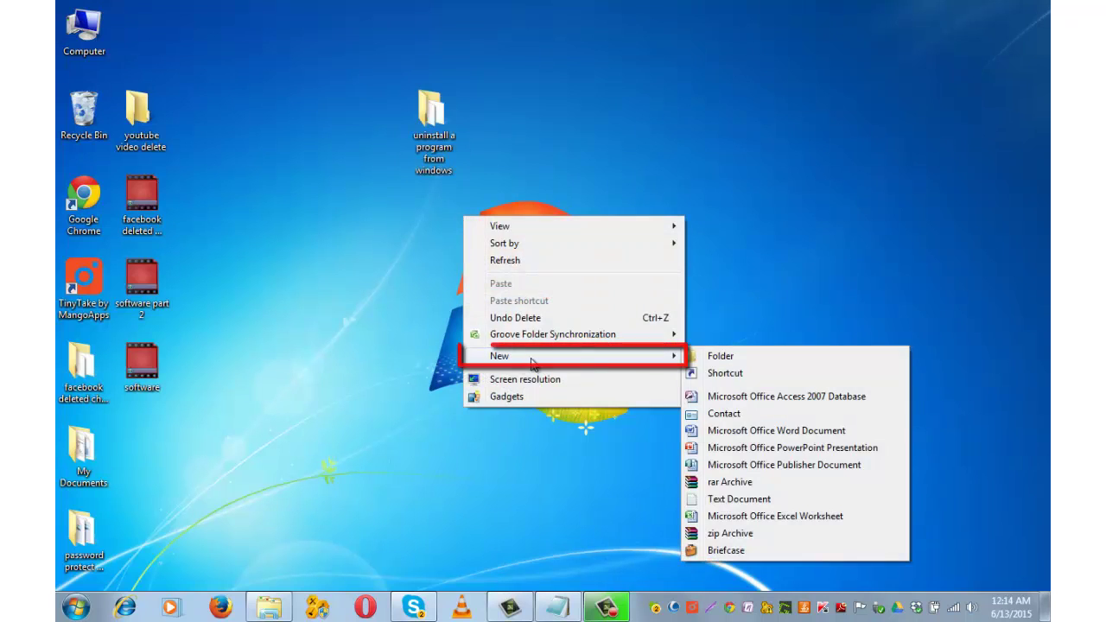
left_click(720, 356)
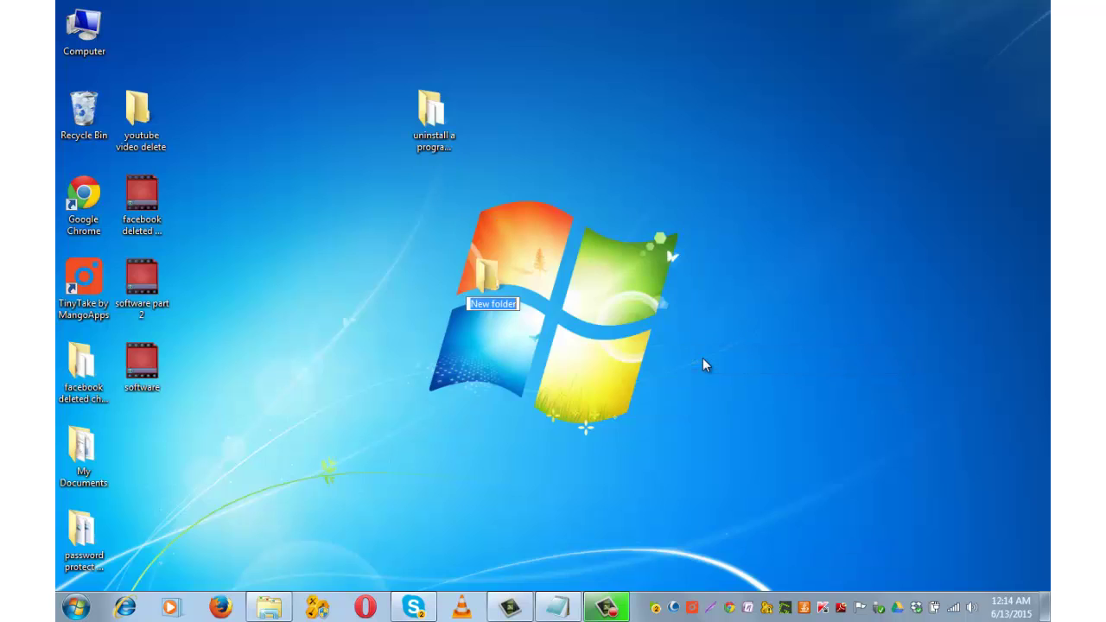
type("test folder")
key("Return")
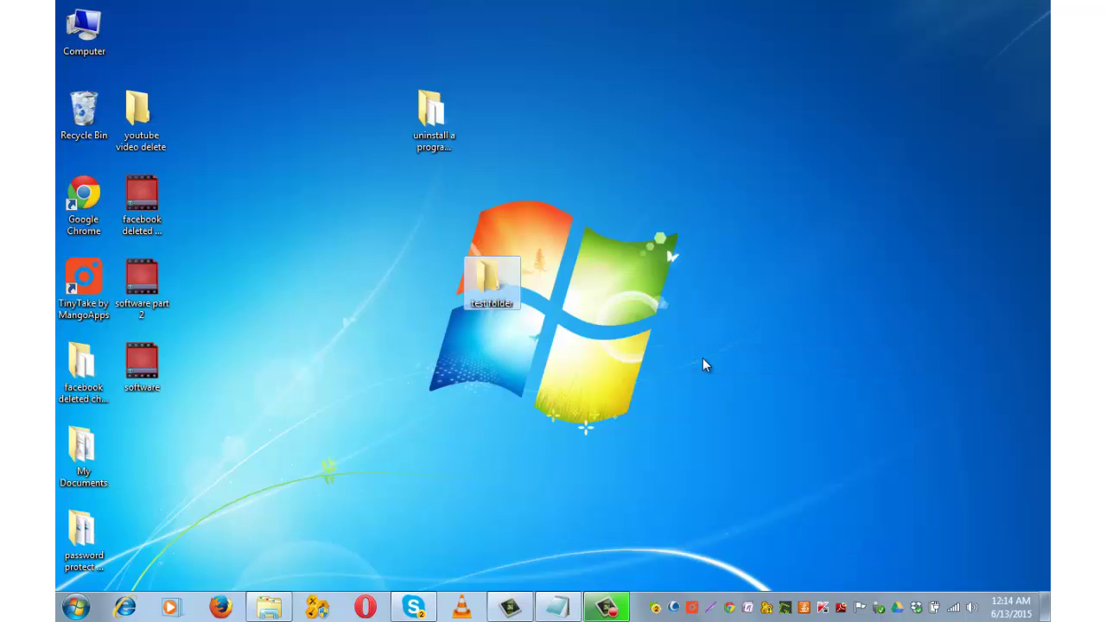
double_click(496, 288)
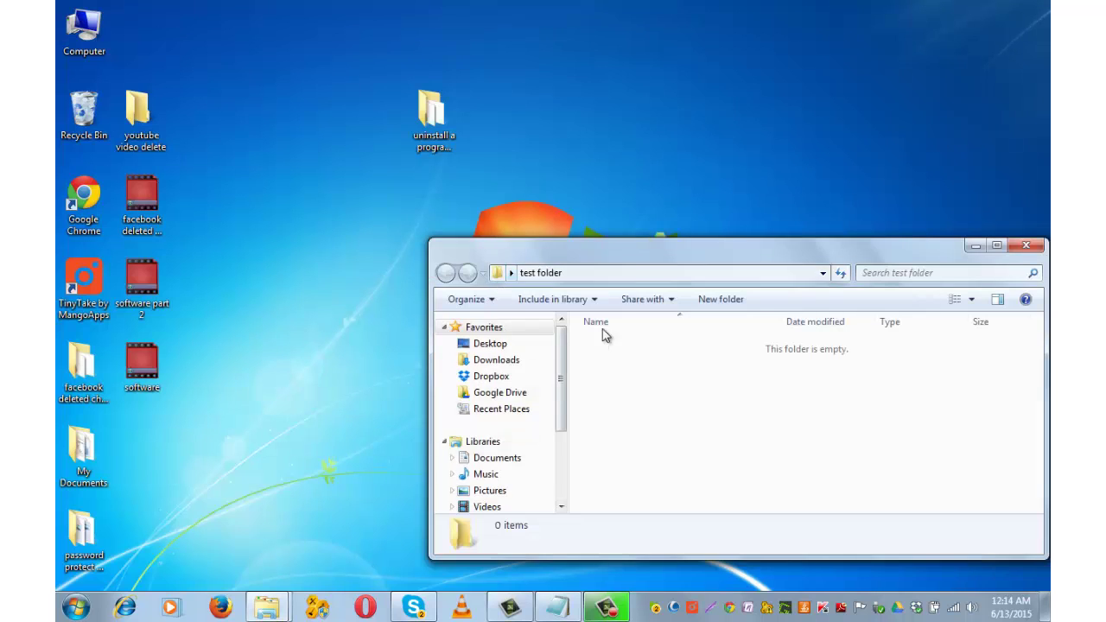
double_click(632, 254)
Step: Add a blank text file to test folder, keeping the default name 'New Text Document'
right_click(448, 219)
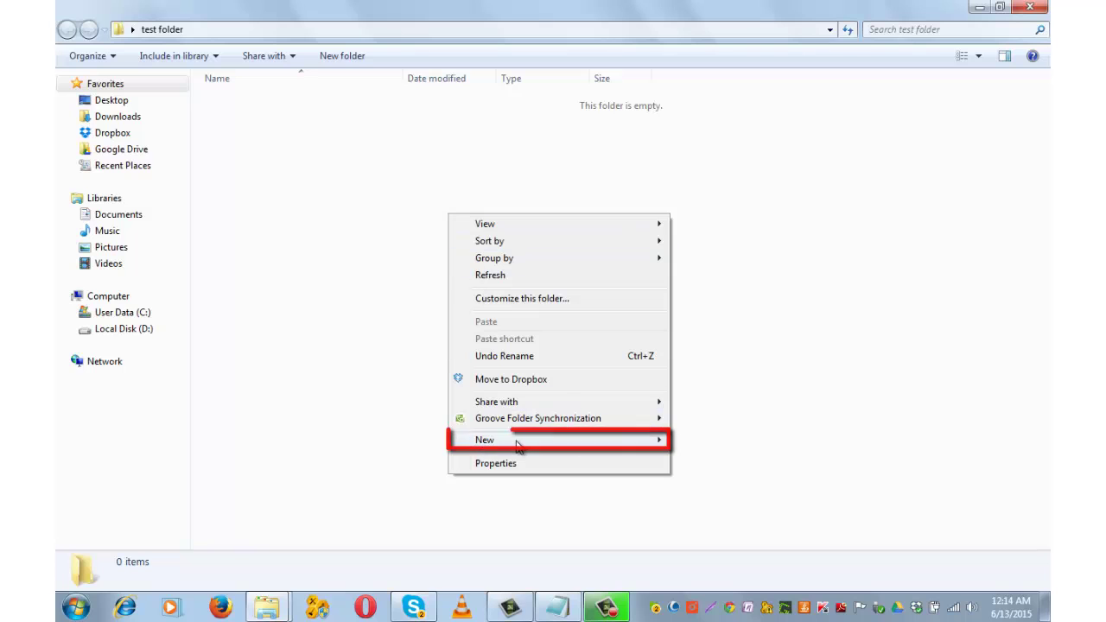
mouse_move(586, 441)
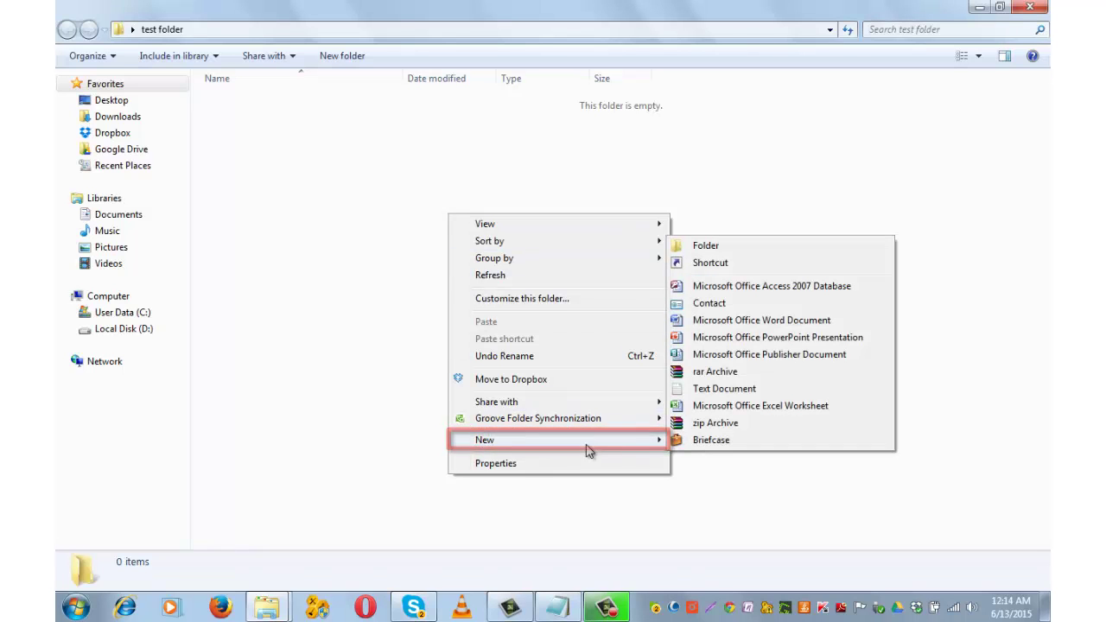
left_click(701, 390)
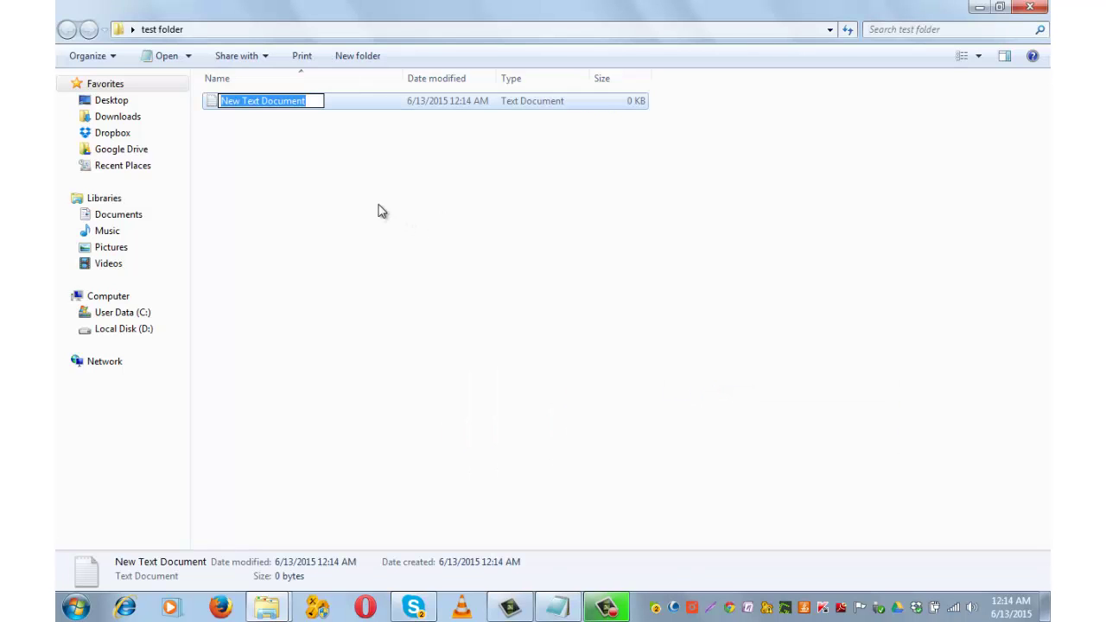
key("Return")
left_click(292, 165)
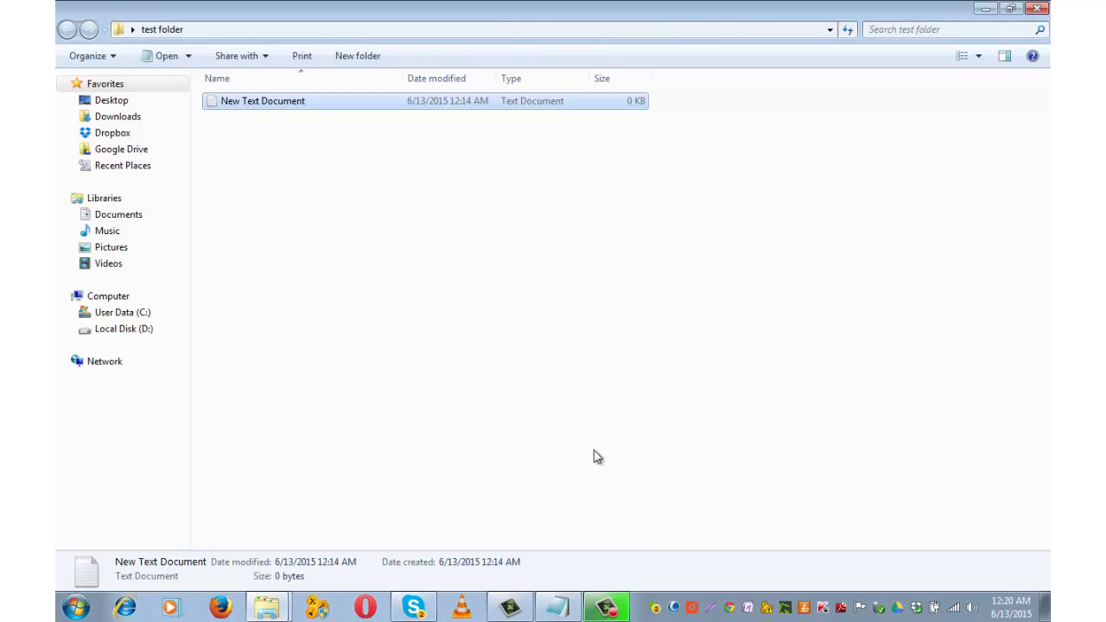
Step: Copy the whole locker script from its Notepad window, then minimize that window
left_click(563, 609)
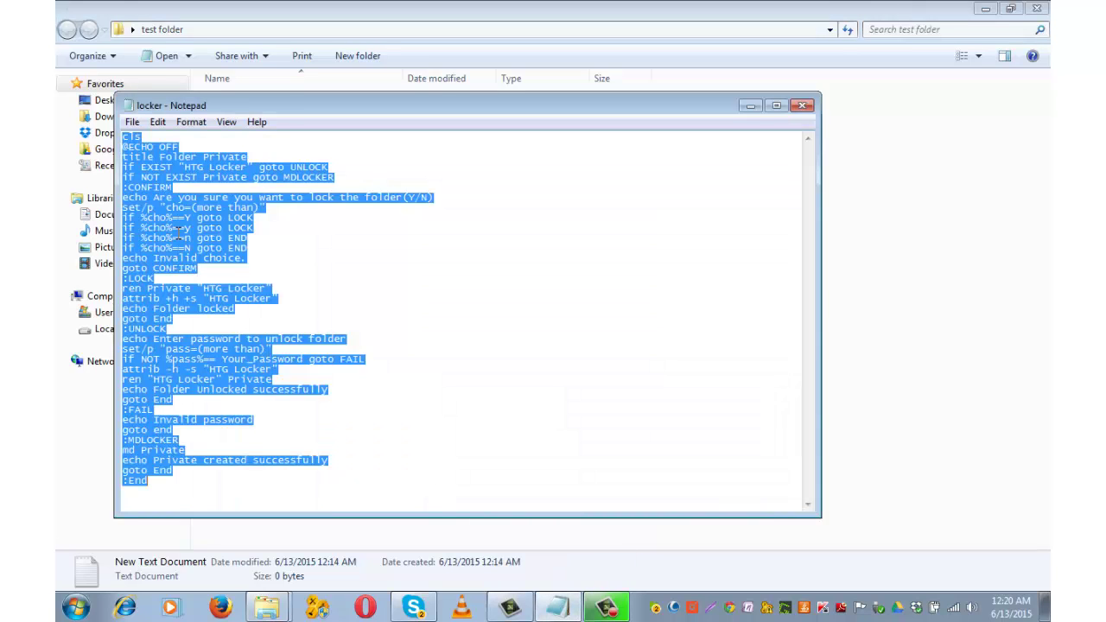
right_click(176, 232)
left_click(216, 285)
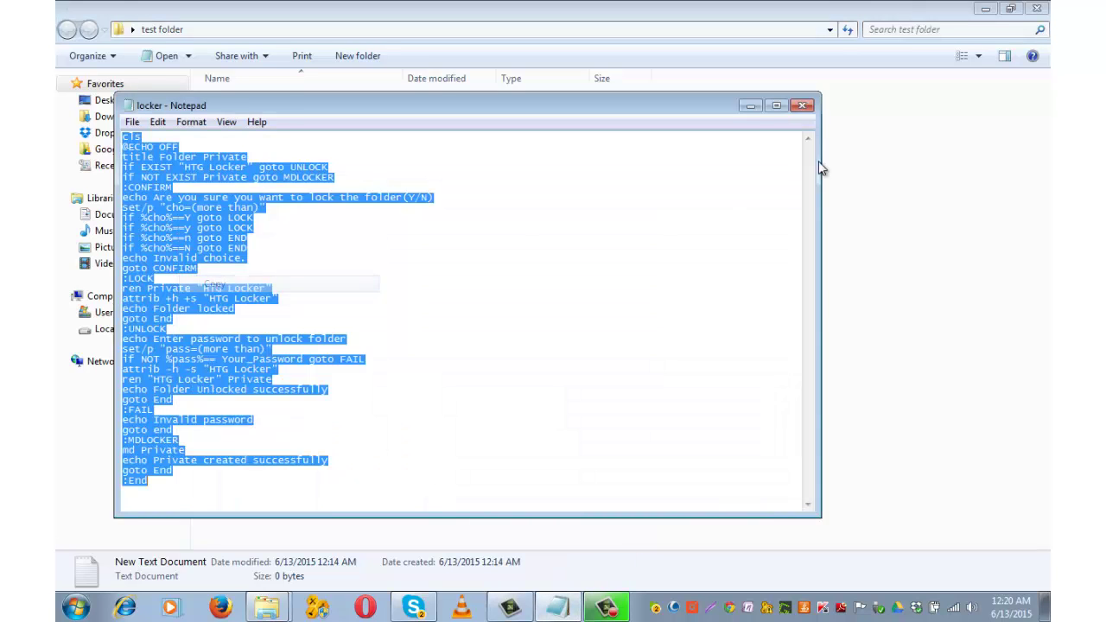
left_click(749, 106)
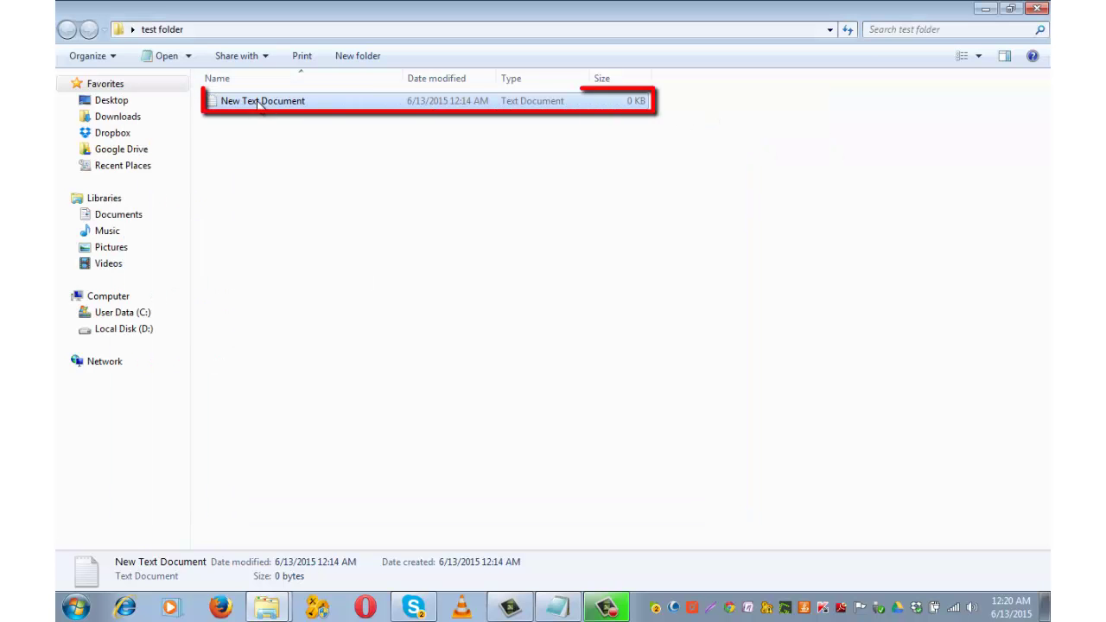
Step: Paste the script into New Text Document and replace Your_Password with a chosen password
double_click(256, 104)
right_click(179, 147)
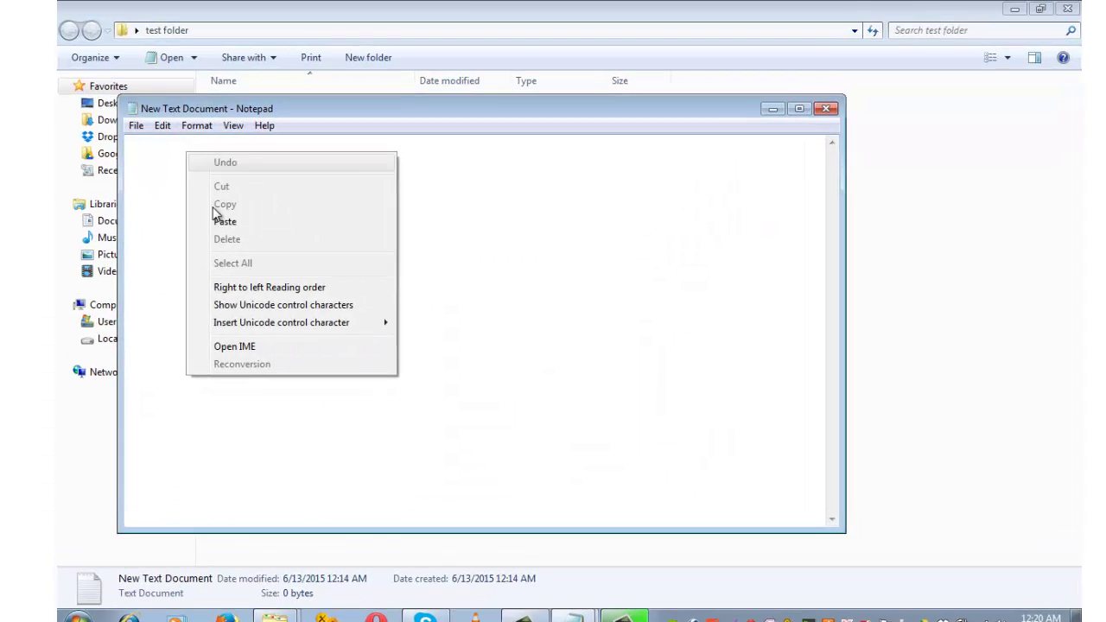
left_click(216, 217)
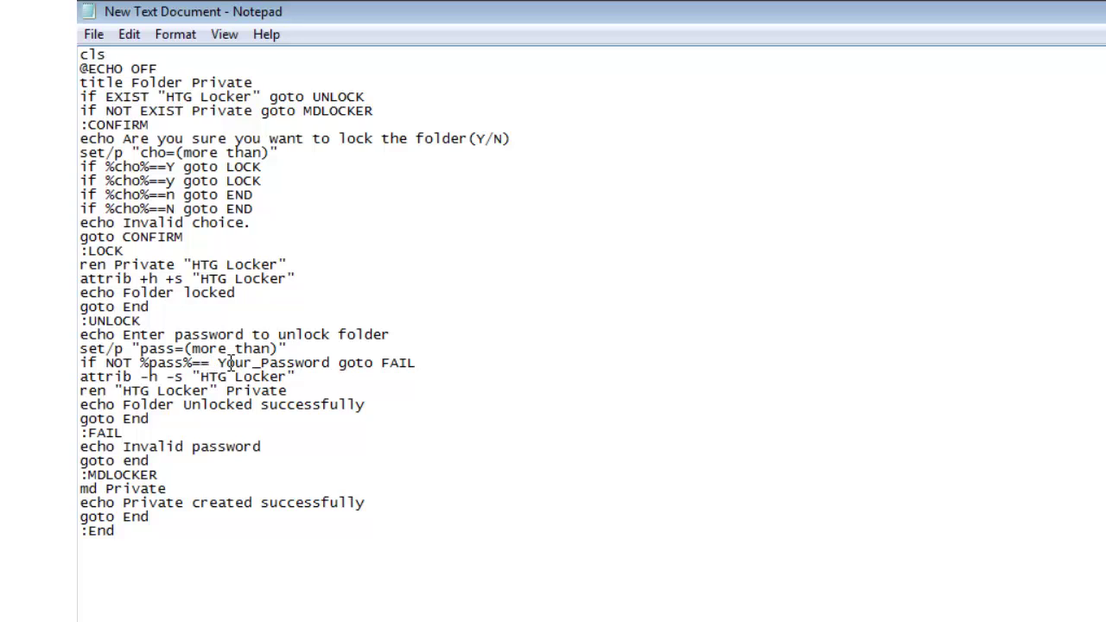
mouse_move(218, 362)
left_mouse_down()
mouse_move(264, 364)
mouse_move(83, 363)
mouse_move(332, 362)
left_mouse_up()
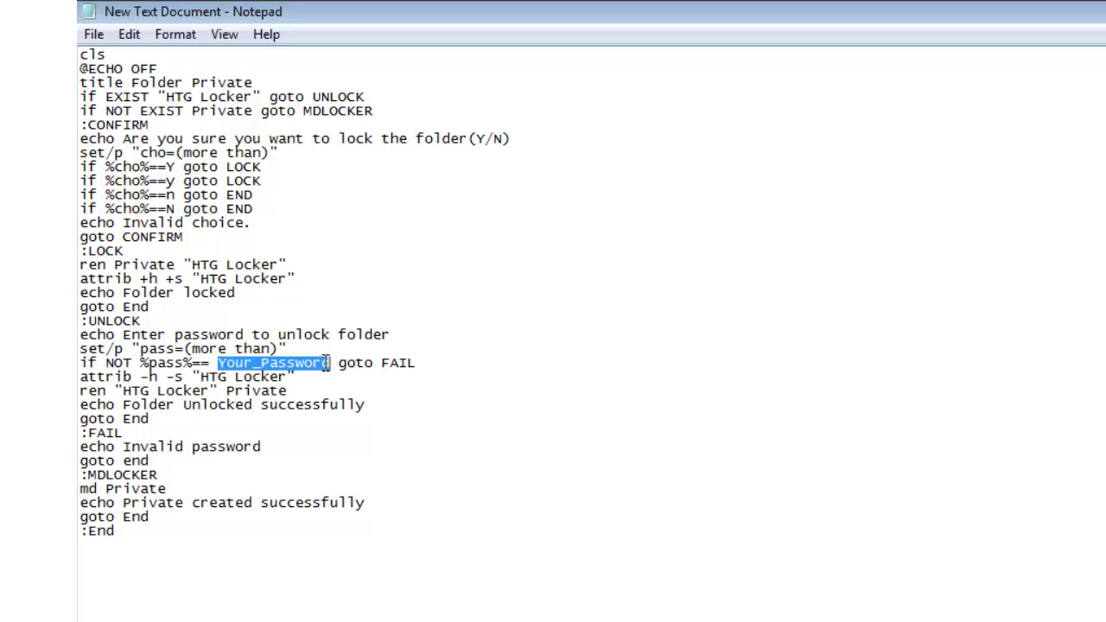
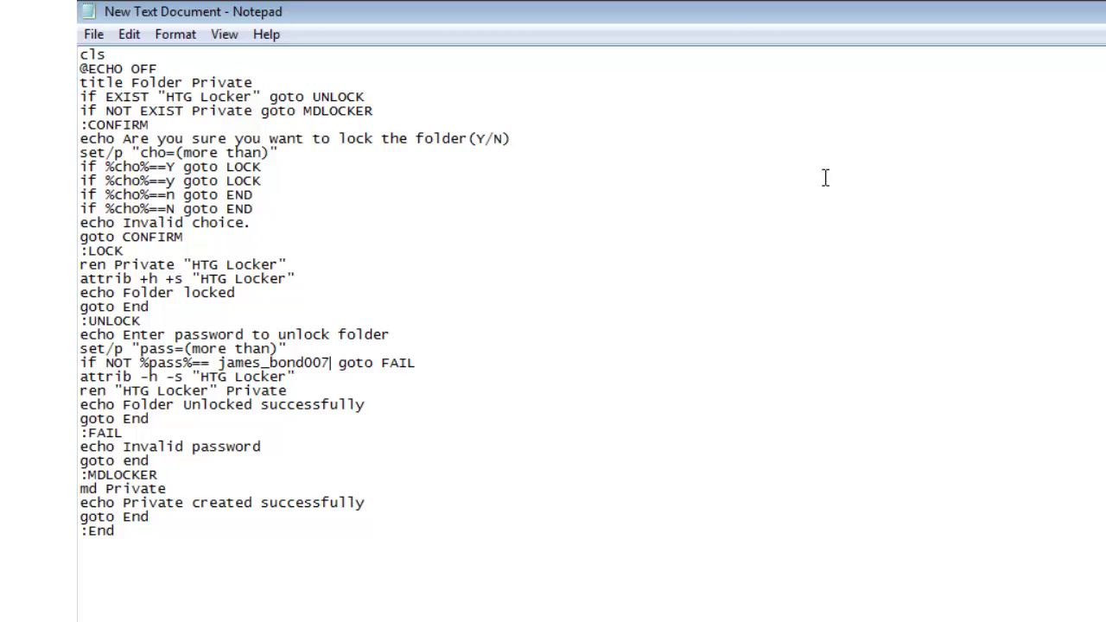
Step: Save the script into test folder under the file name locker.bat
left_click(94, 34)
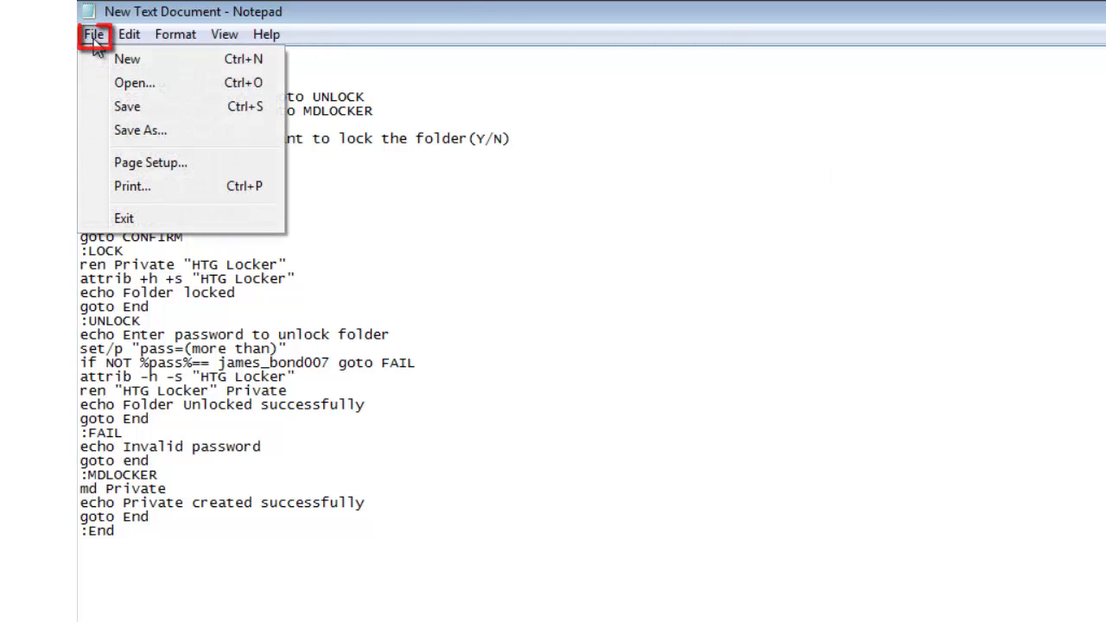
left_click(121, 130)
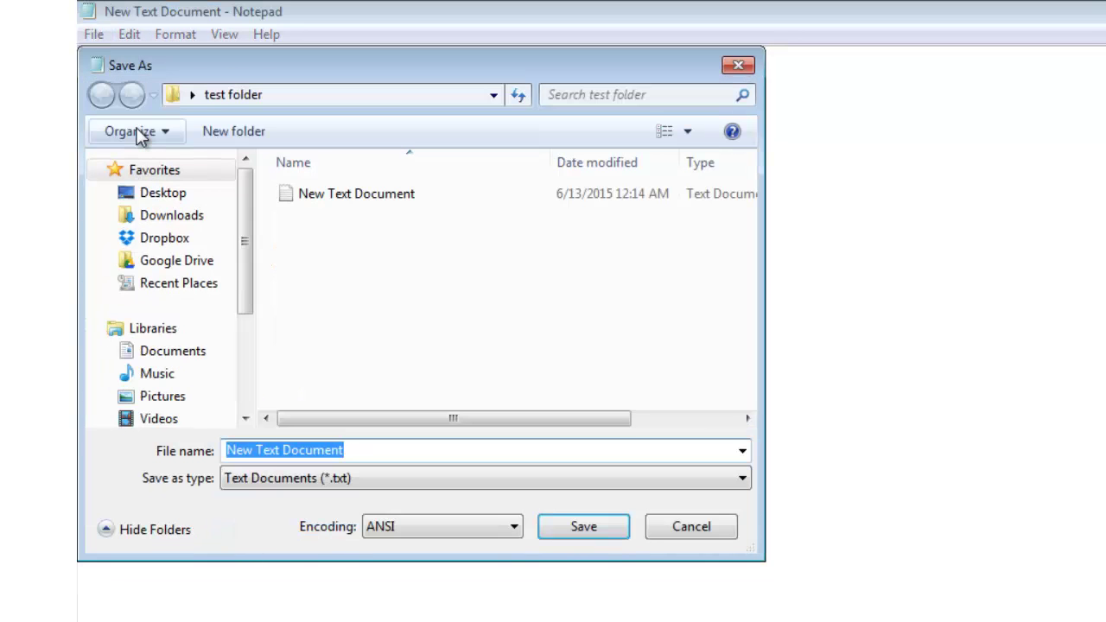
type("loc")
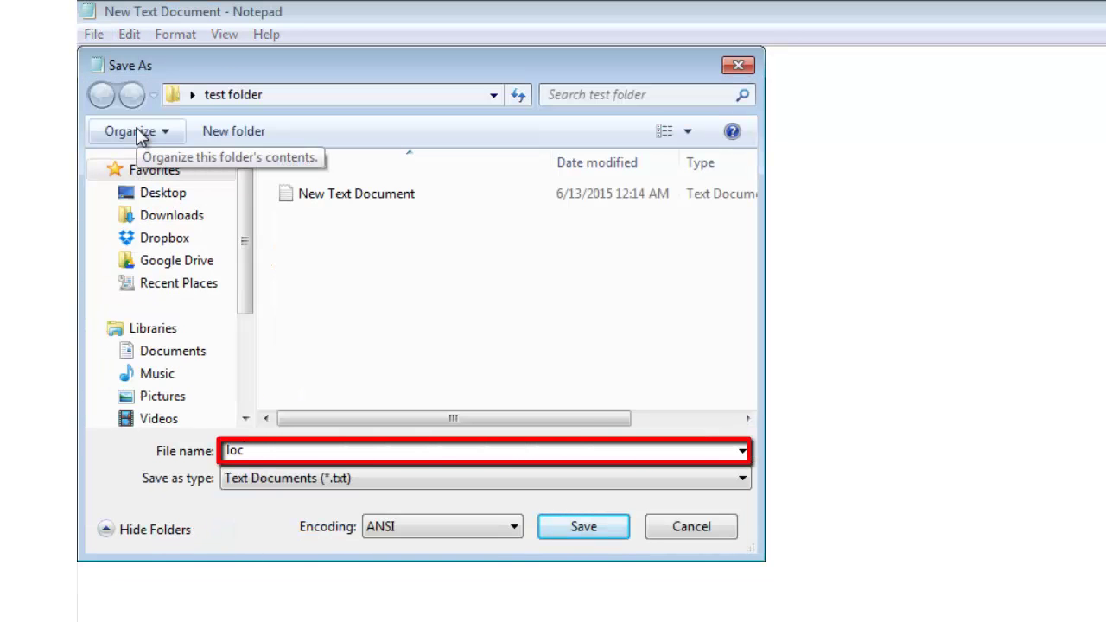
type("ker.bat")
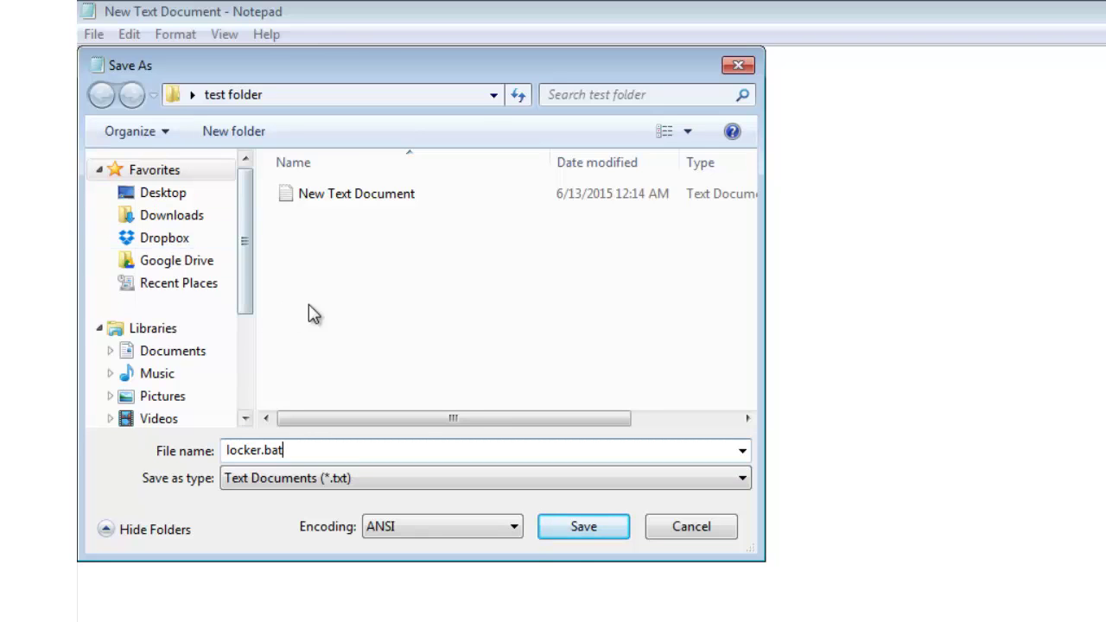
left_click(579, 531)
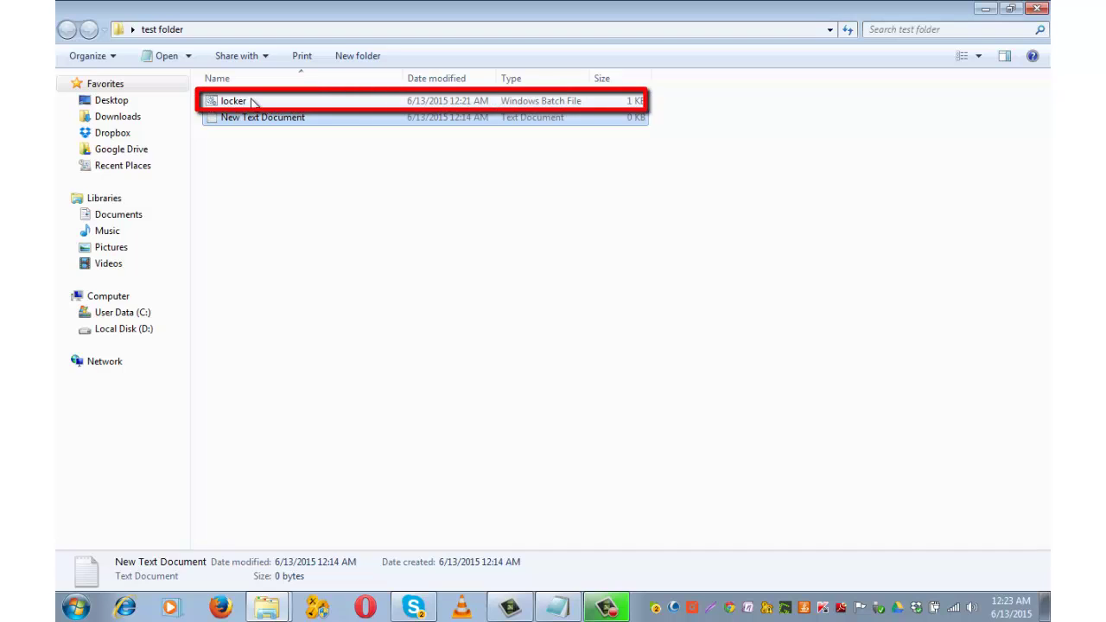
Step: Run locker to create Private, move the 'uninstall a program from windows' folder into it, then return to test folder
double_click(251, 102)
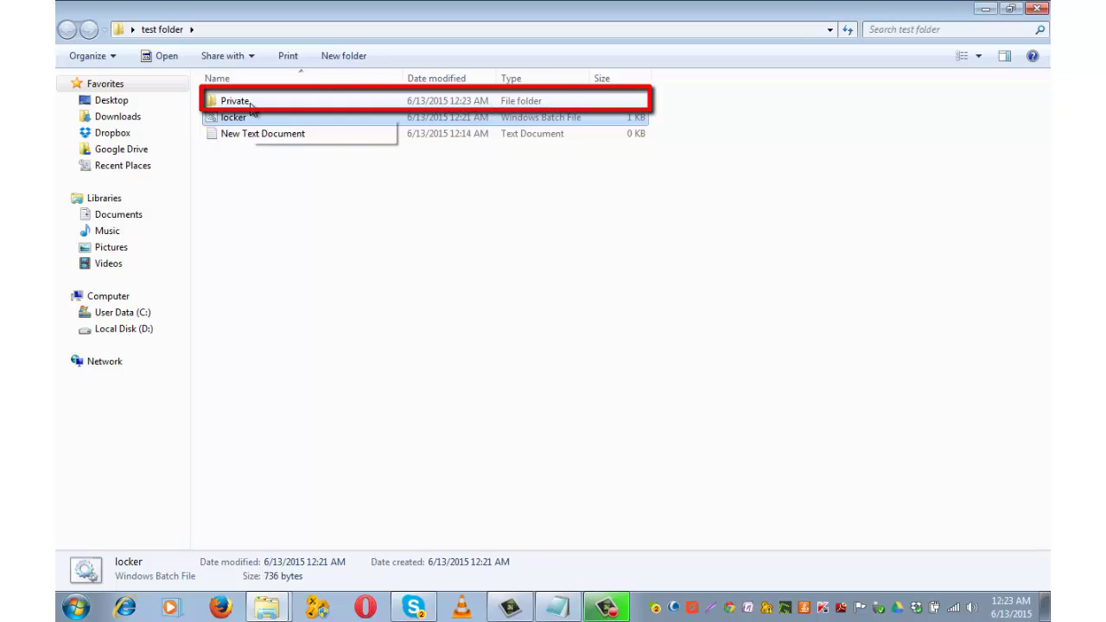
double_click(249, 104)
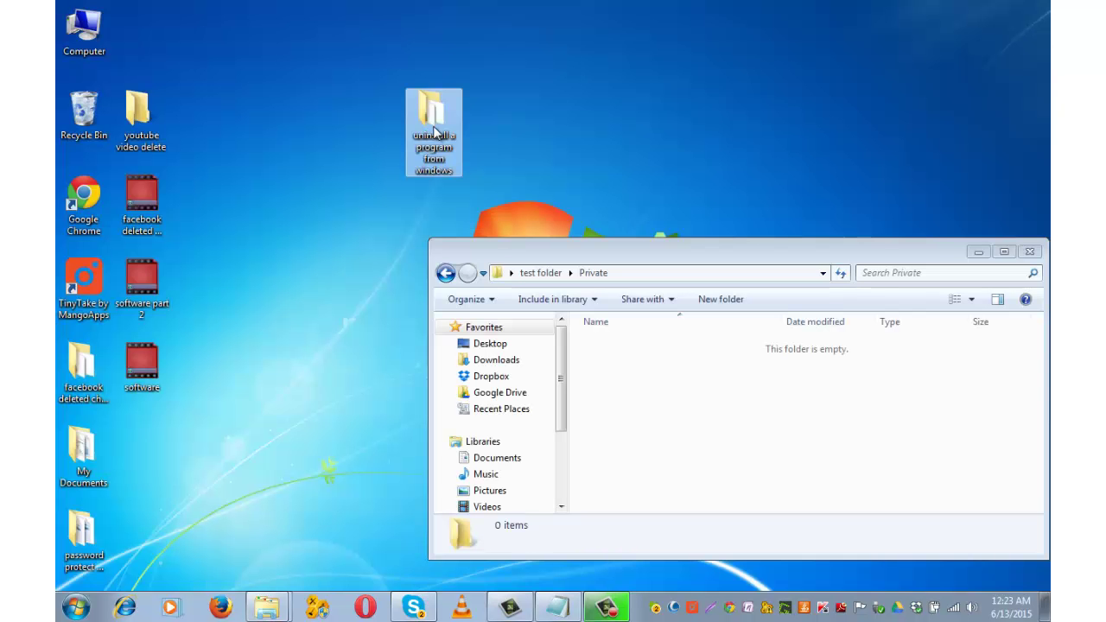
mouse_move(433, 129)
left_mouse_down()
mouse_move(586, 249)
mouse_move(671, 397)
left_mouse_up()
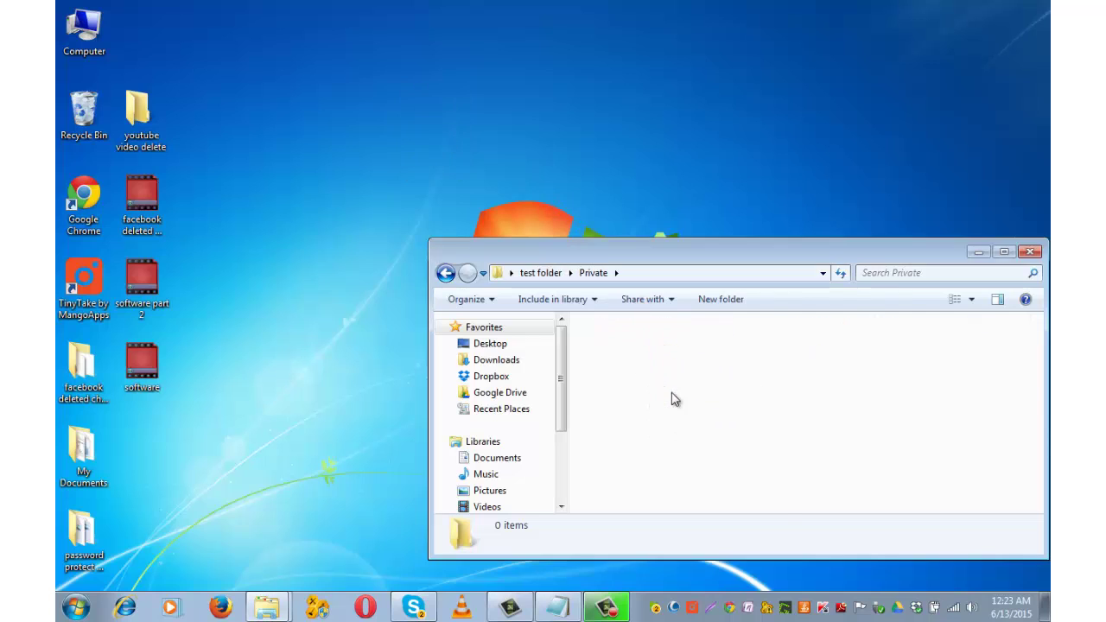
left_click(1005, 253)
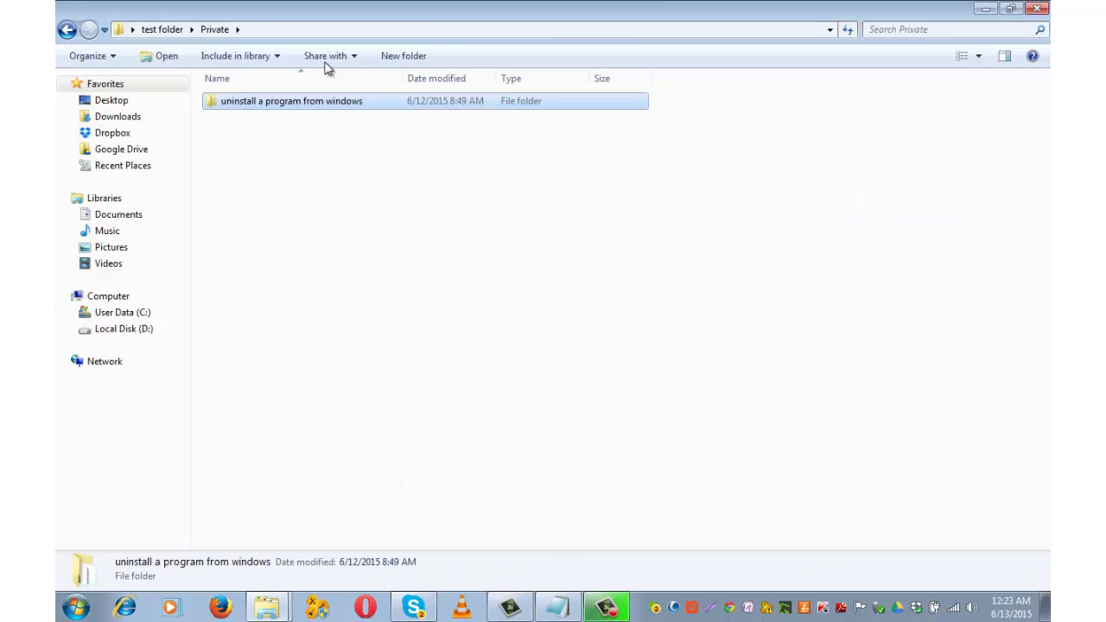
left_click(68, 29)
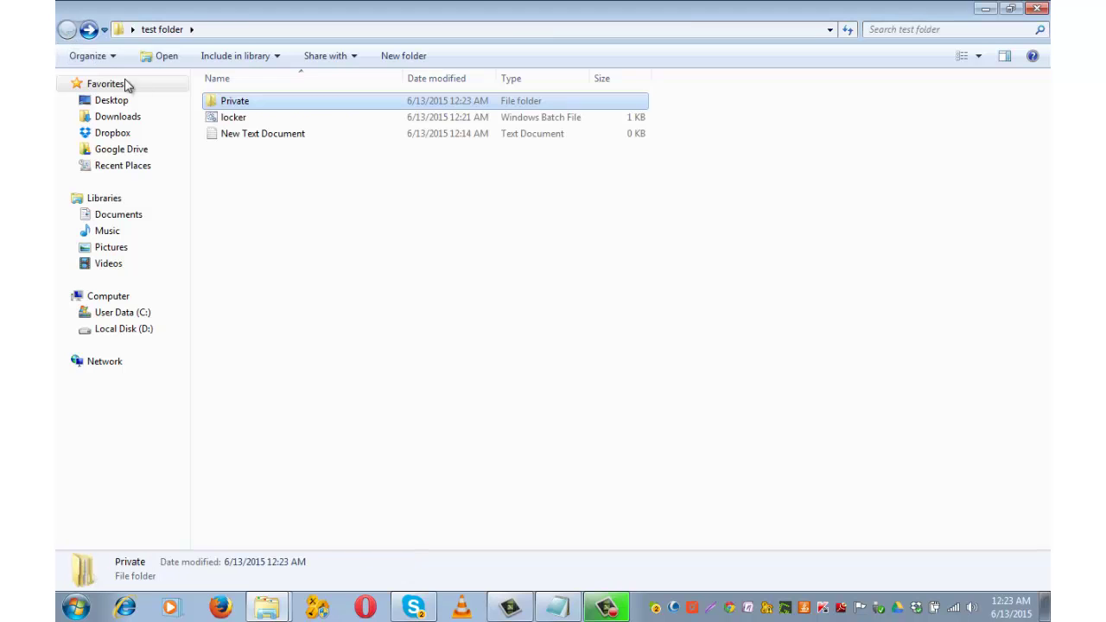
Step: Run locker and answer y to lock and hide the Private folder
double_click(232, 118)
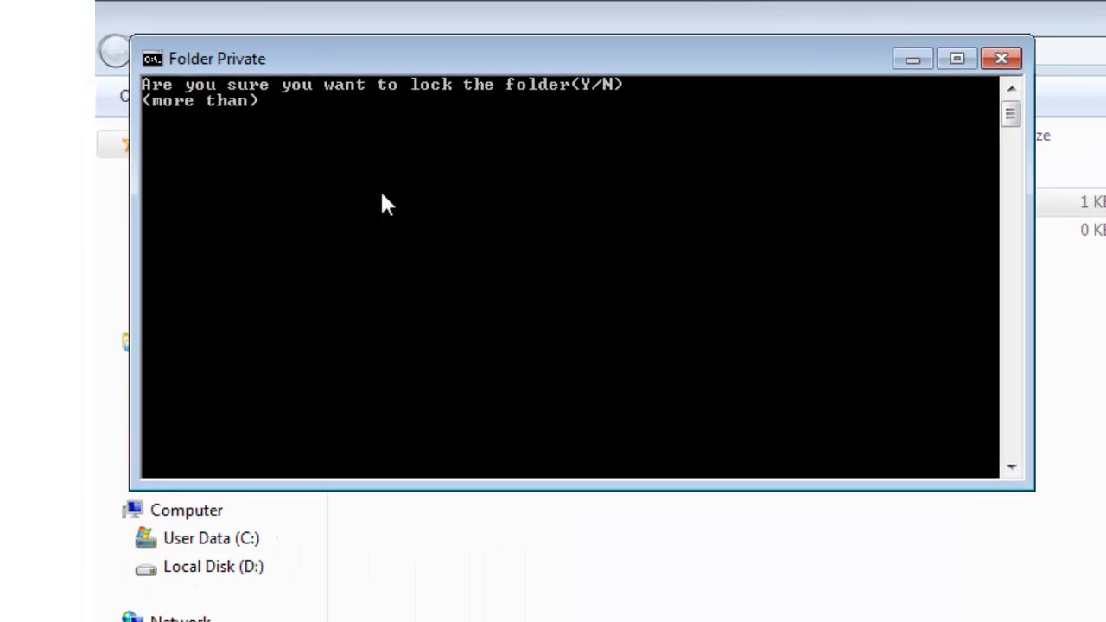
type("y")
key("Return")
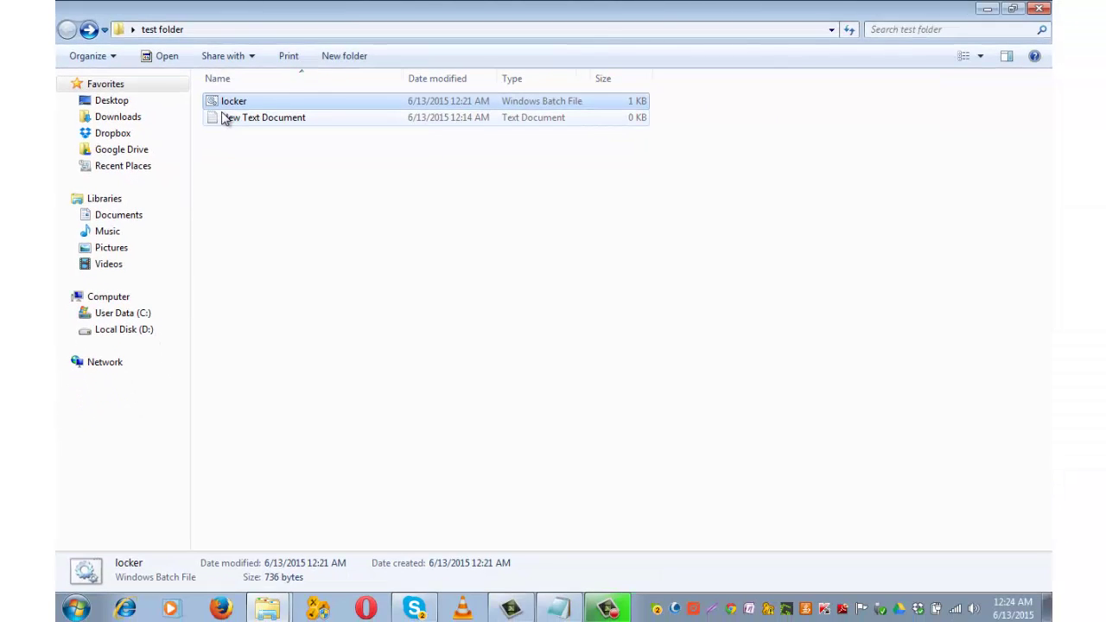
Step: Check that New Text Document is empty, then delete it
left_click(264, 120)
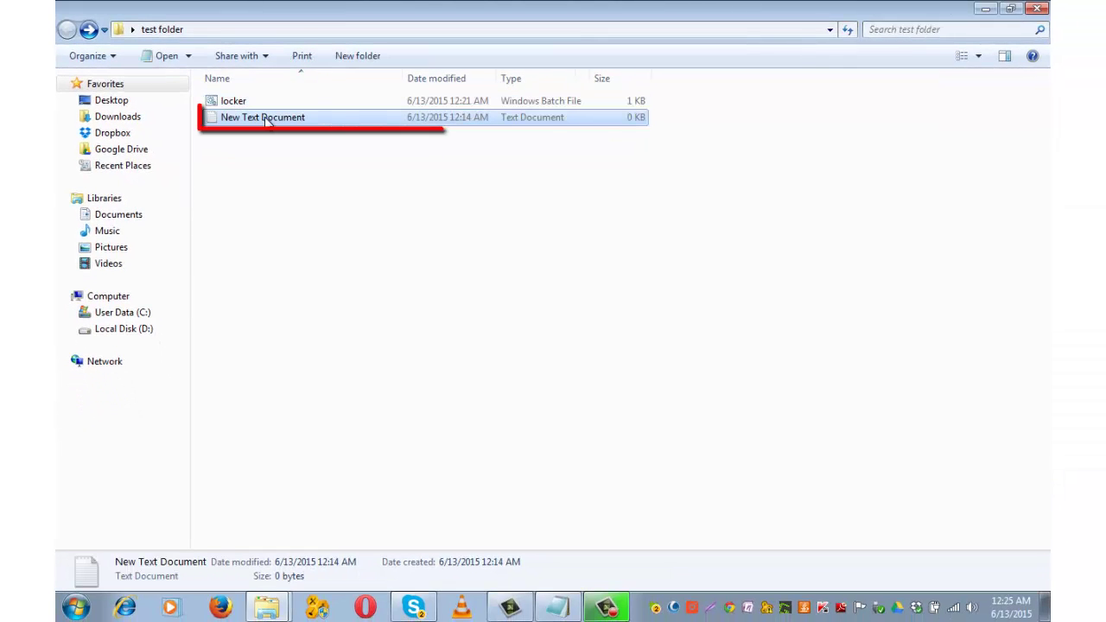
double_click(265, 120)
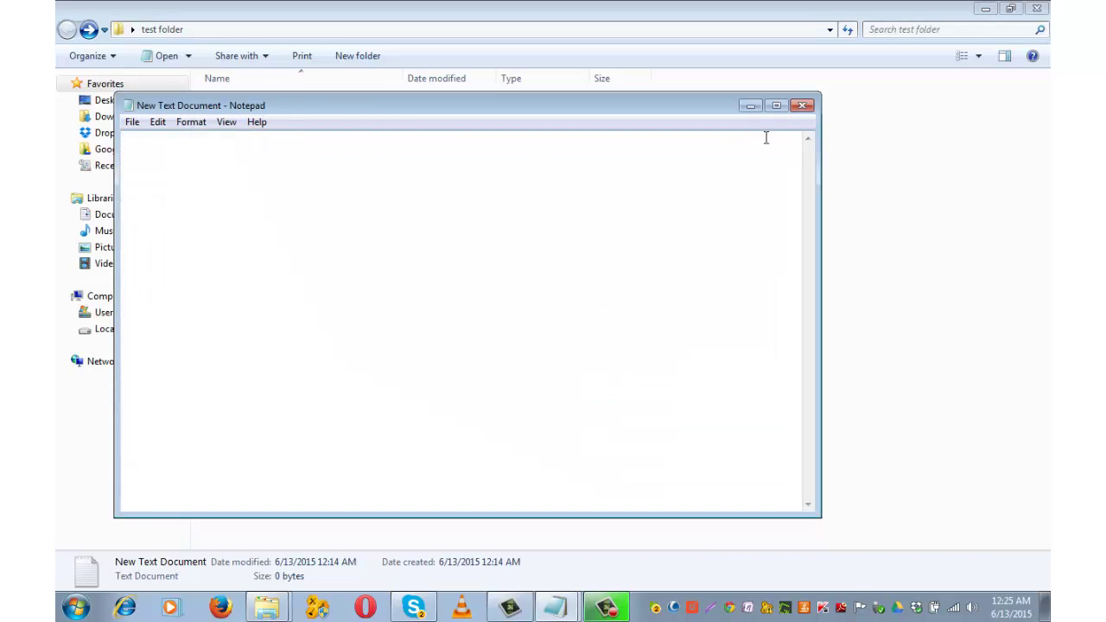
left_click(799, 105)
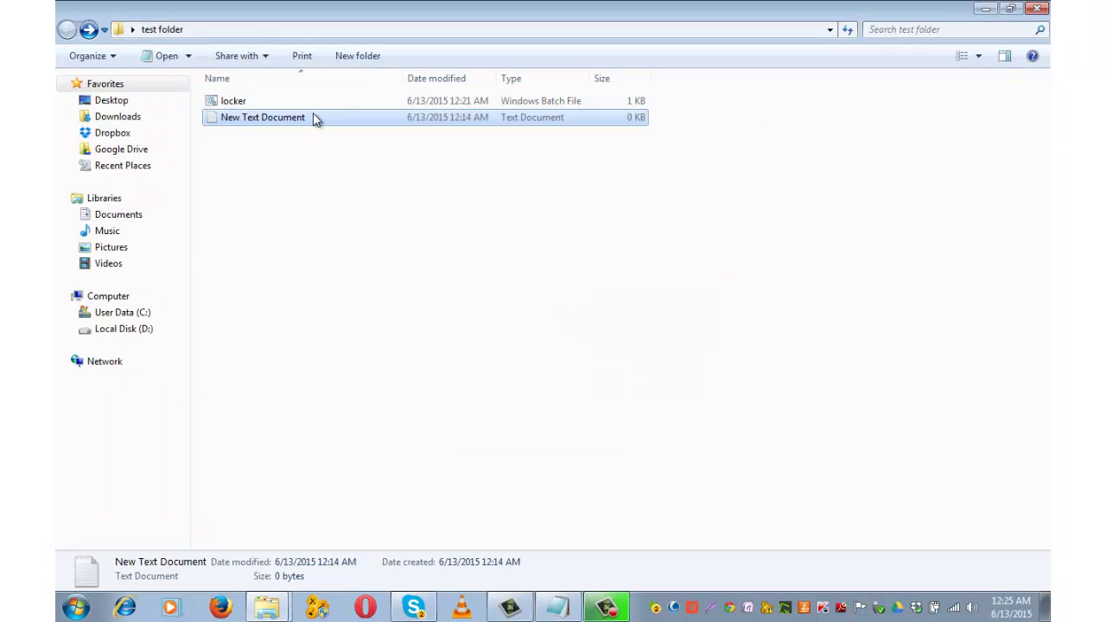
key("Delete")
left_click(625, 372)
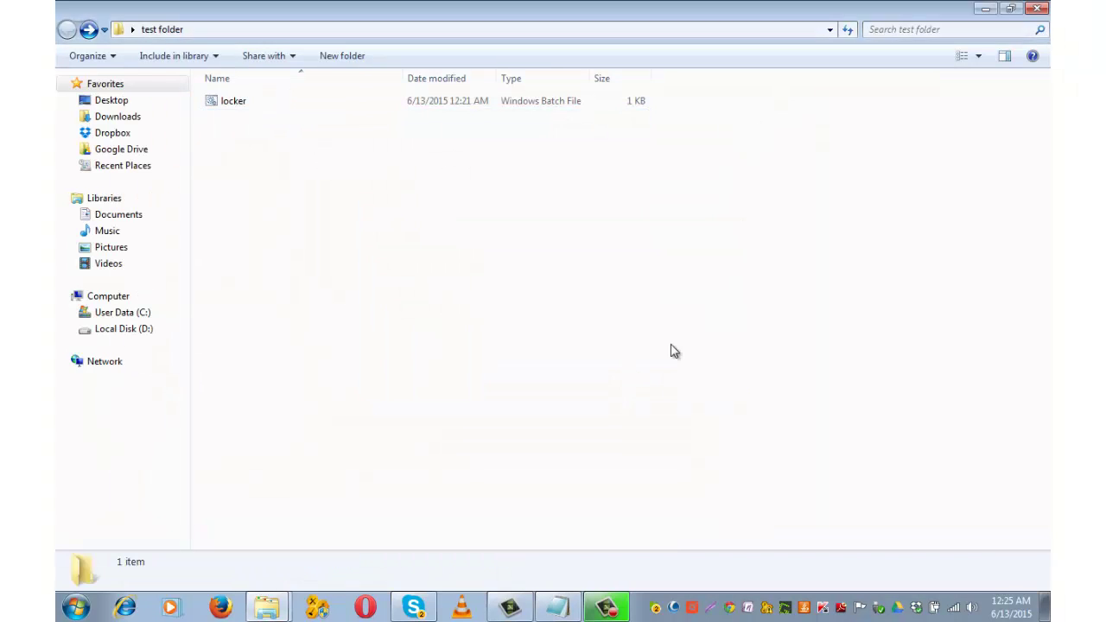
Step: Close test folder, refresh the desktop, and reopen test folder
left_click(1036, 8)
right_click(451, 231)
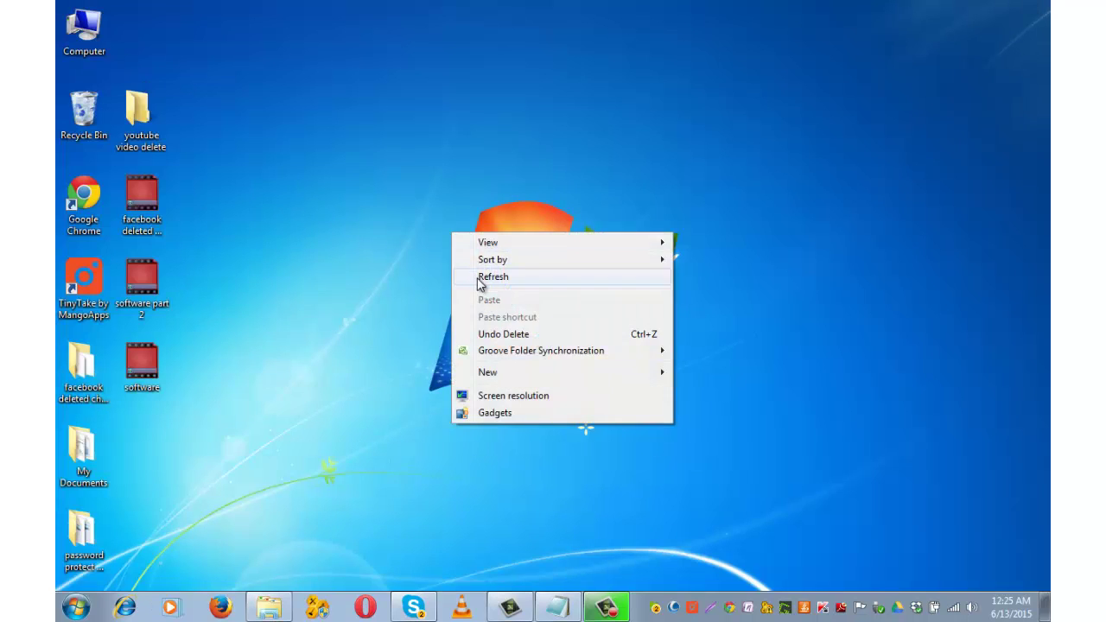
left_click(493, 276)
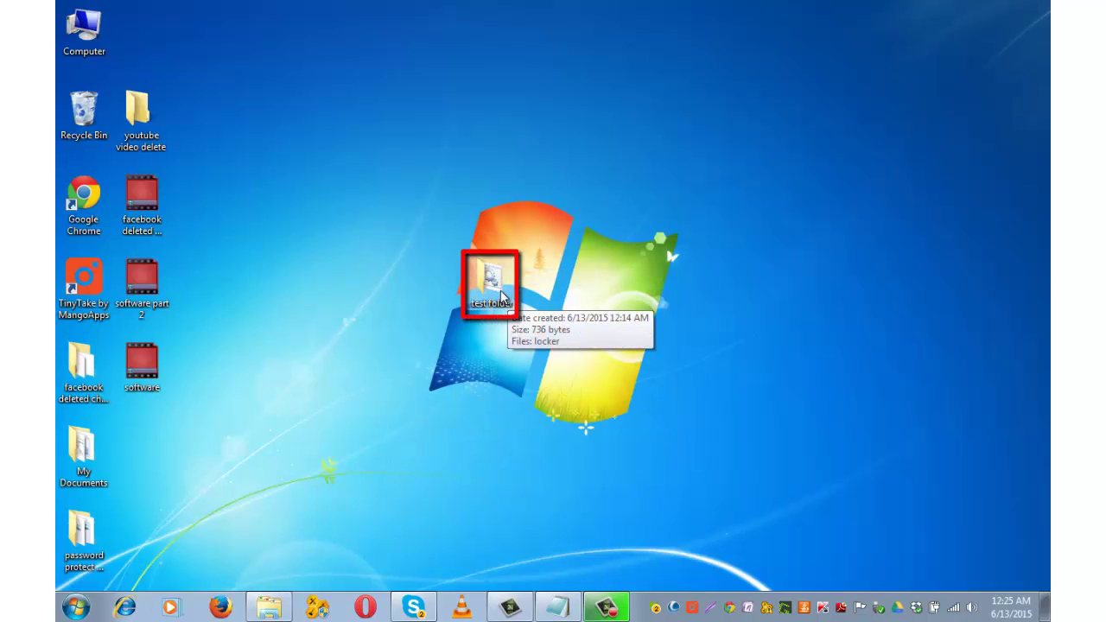
double_click(502, 294)
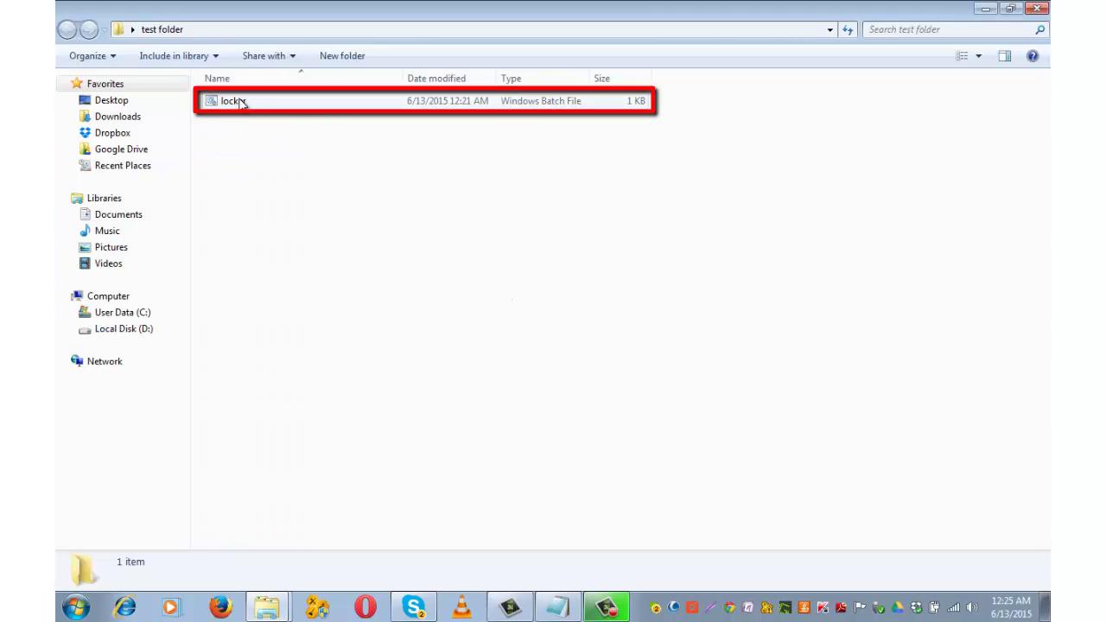
Step: Run locker and type the unlock password at the Folder Private prompt
double_click(241, 102)
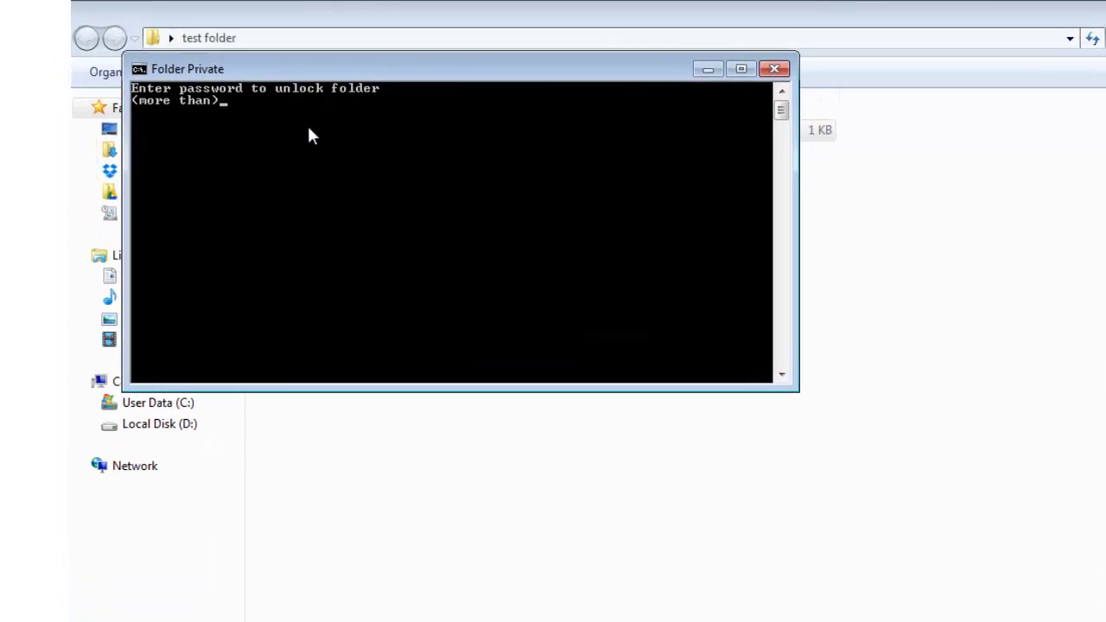
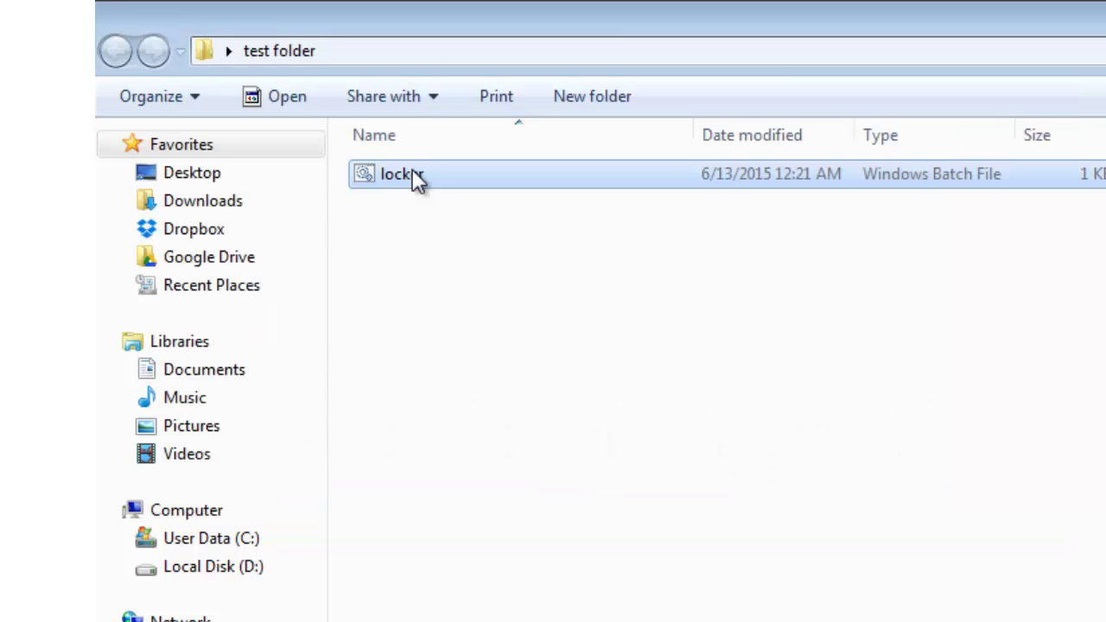
Step: Run the locker script and enter the unlock password to reveal the Private folder
double_click(413, 174)
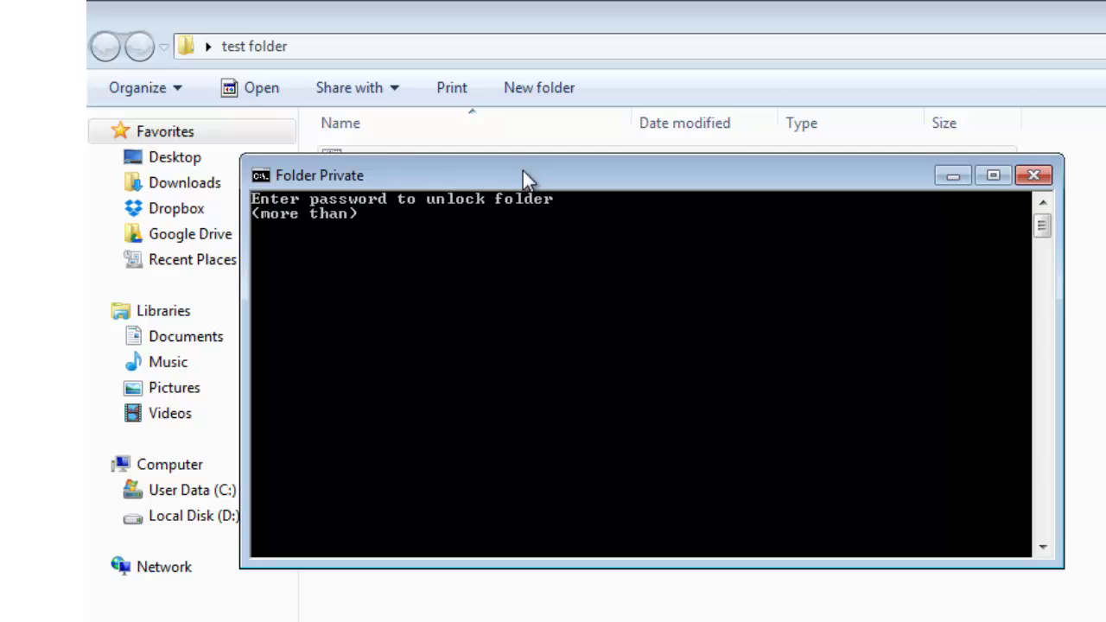
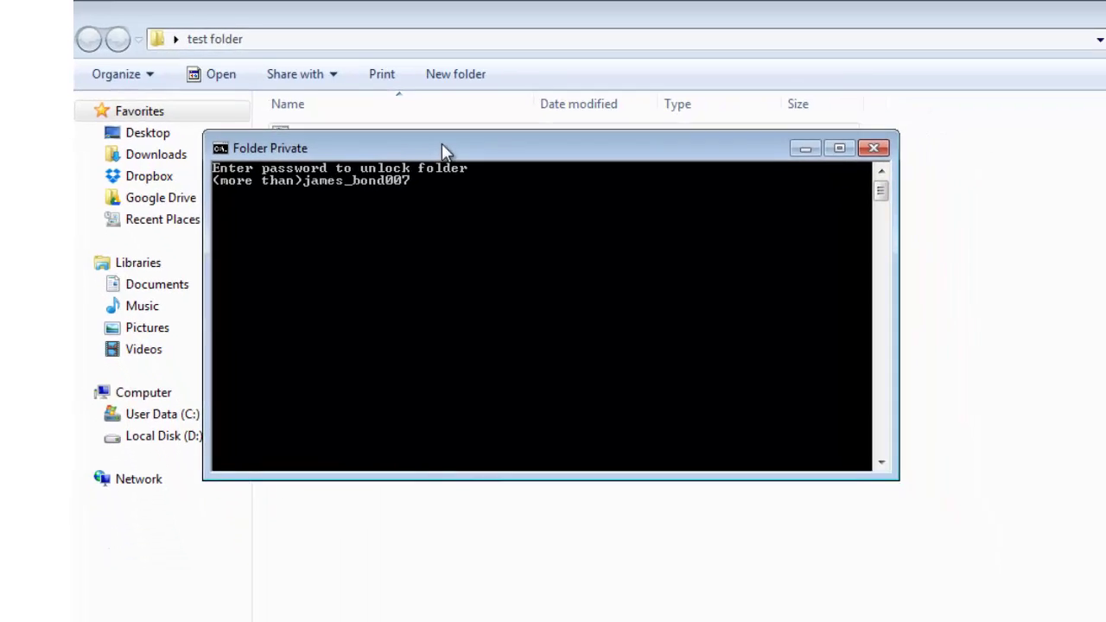
key("Return")
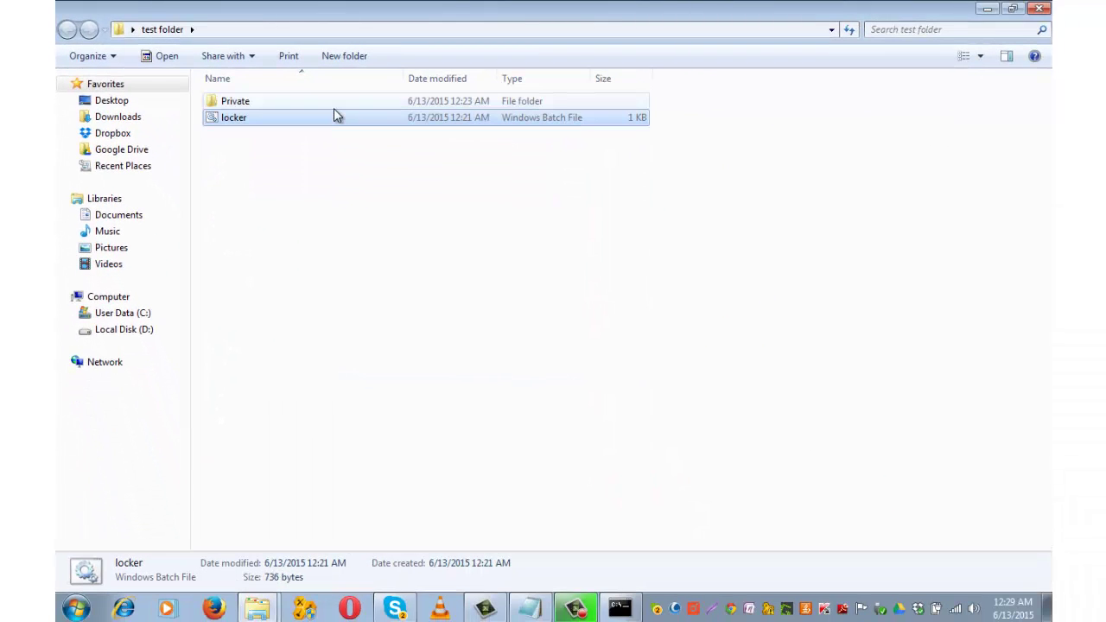
Step: Open Private and select the 'uninstall a program from windows' folder inside it
double_click(281, 106)
left_click(281, 105)
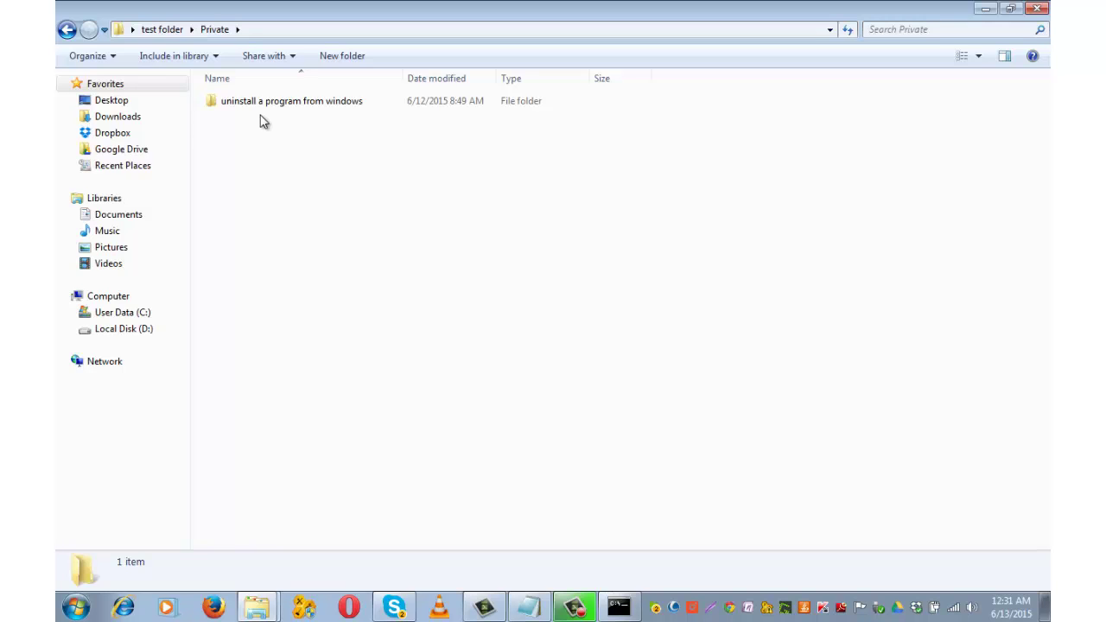
Step: Return to test folder and open the locker batch file for editing in Notepad
left_click(66, 30)
left_click(232, 119)
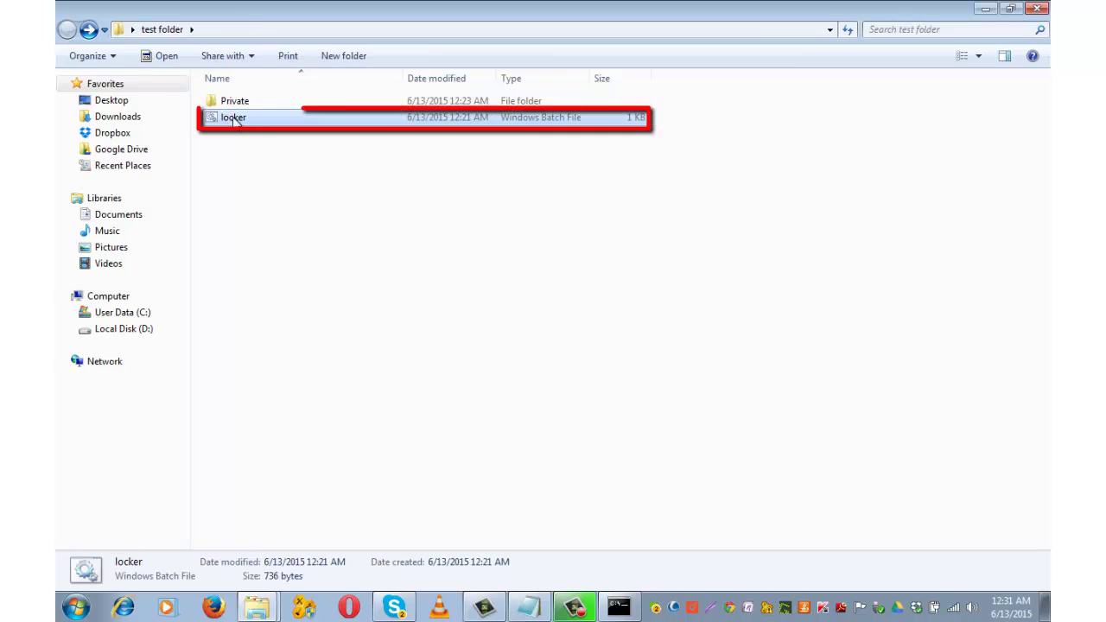
right_click(244, 121)
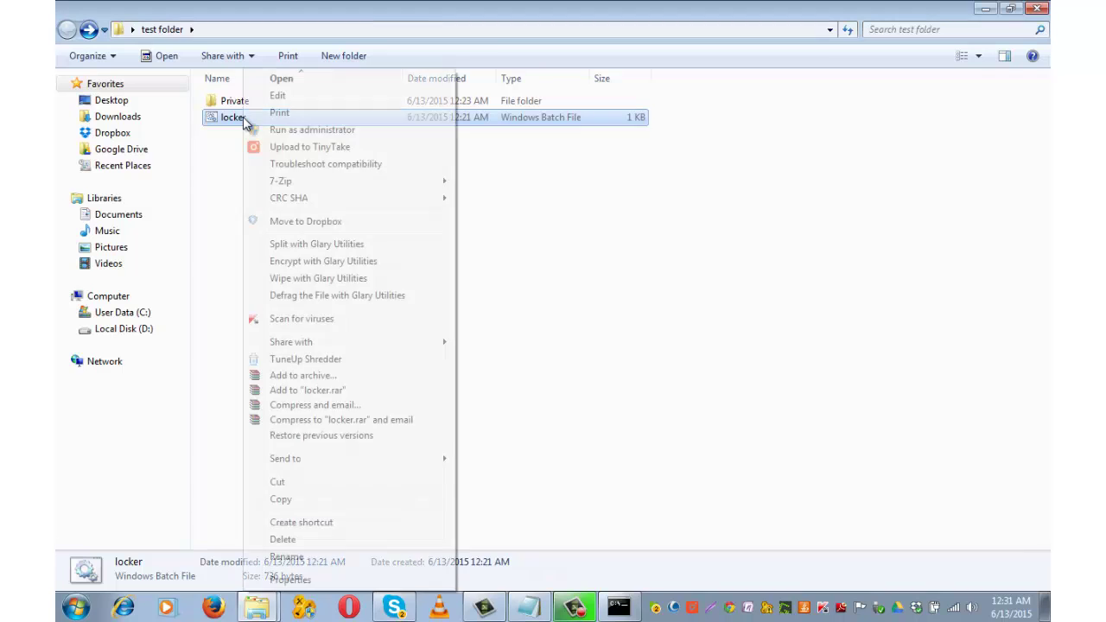
left_click(289, 99)
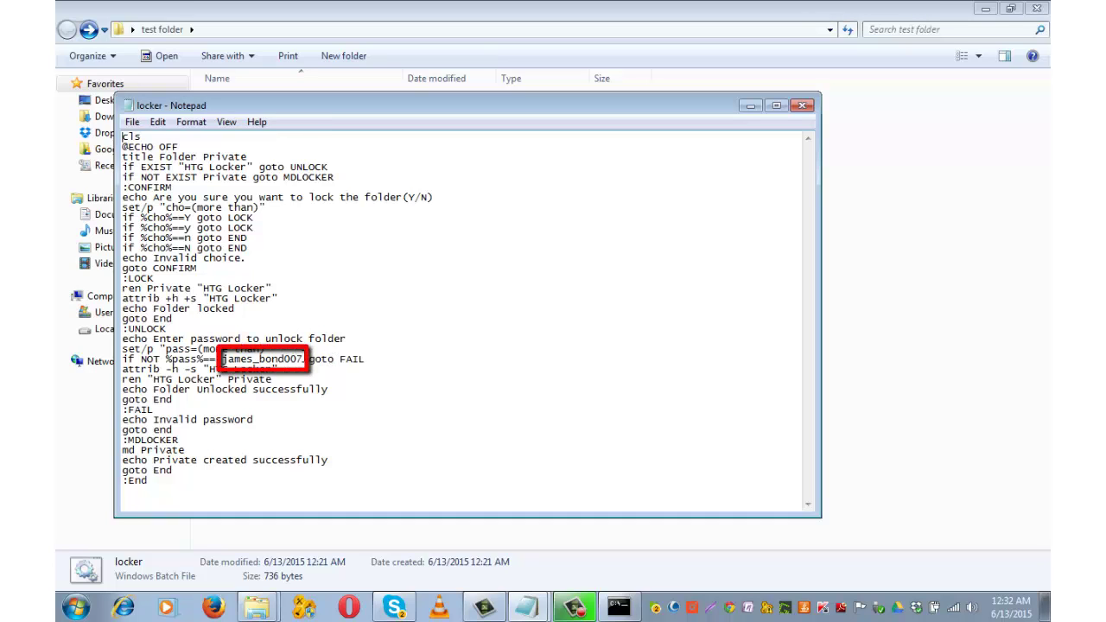
Step: Delete the underscore from the unlock password after %pass%== in the script
left_click_drag(304, 358, 223, 358)
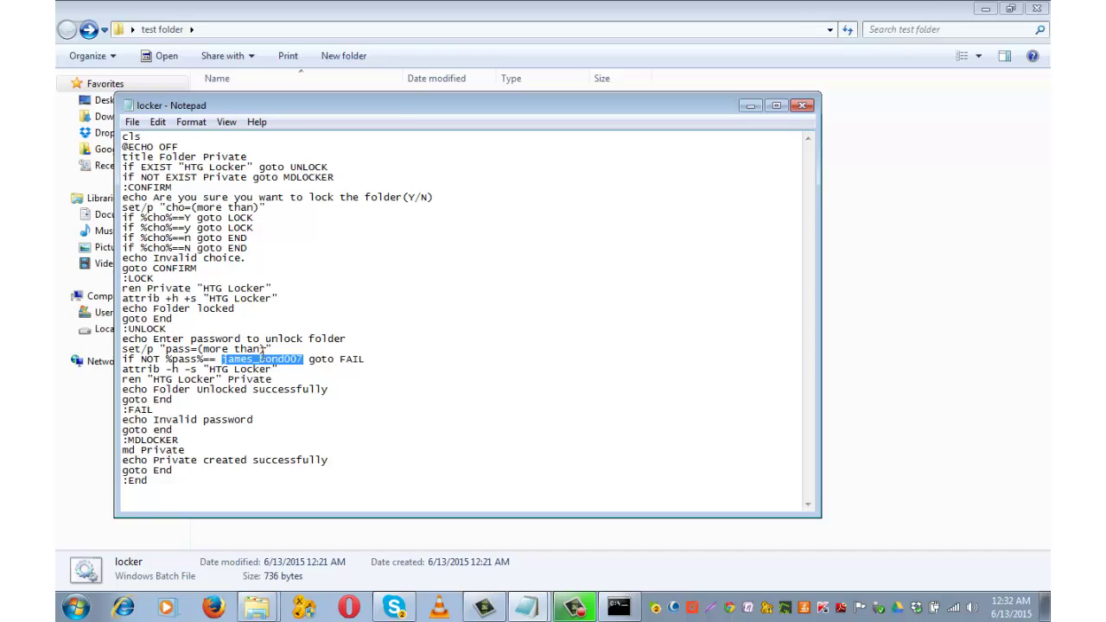
left_click(259, 358)
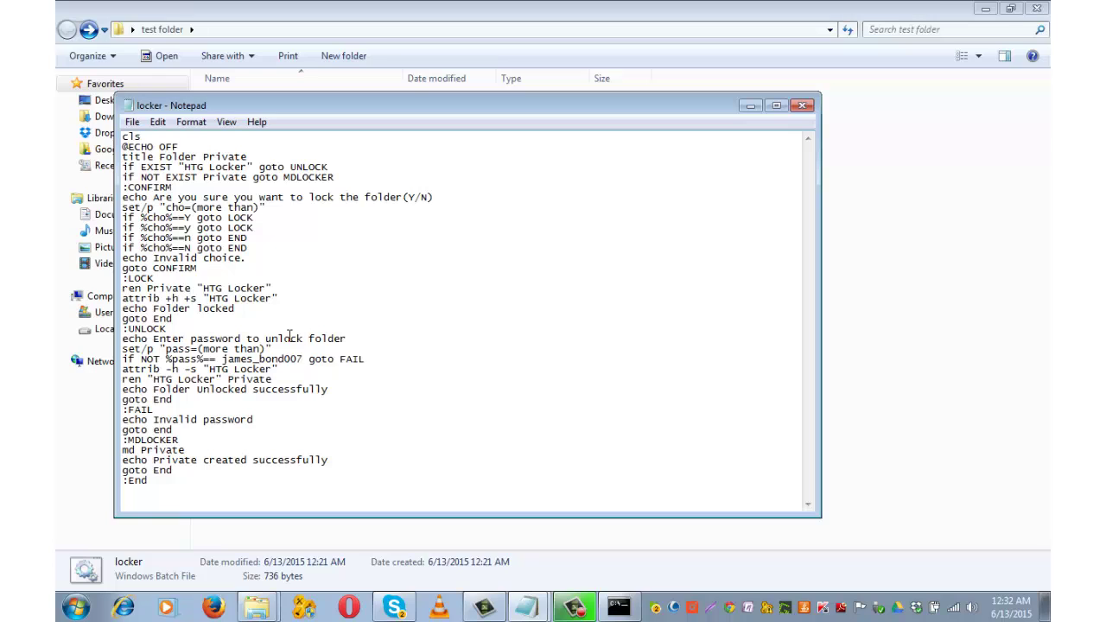
key("BackSpace")
Step: Save the edited locker script and close Notepad
left_click(132, 121)
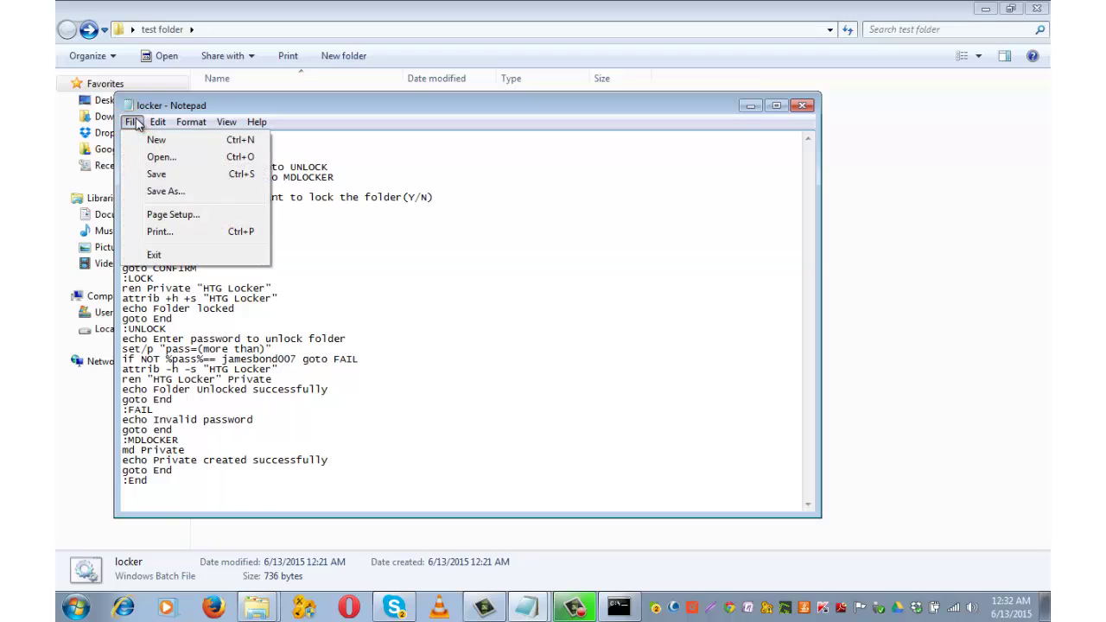
left_click(159, 176)
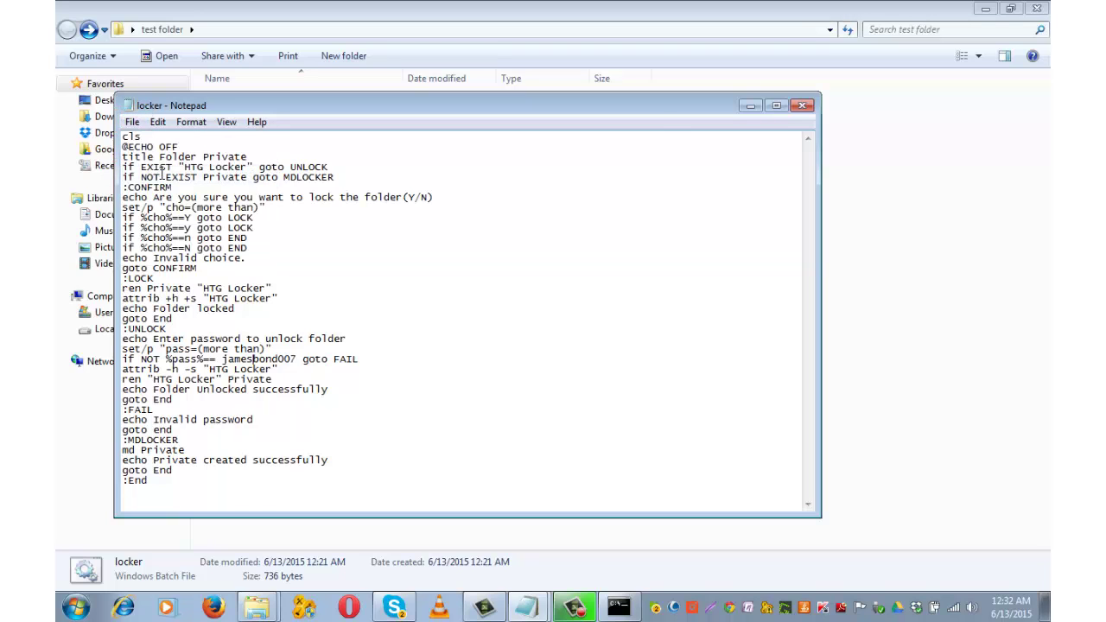
left_click(801, 105)
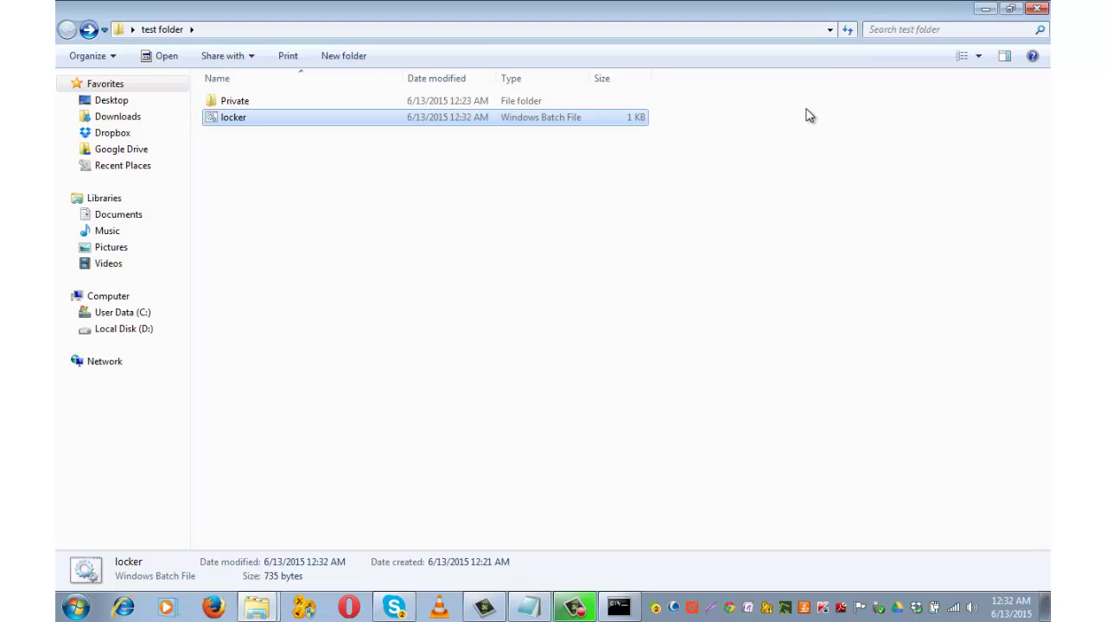